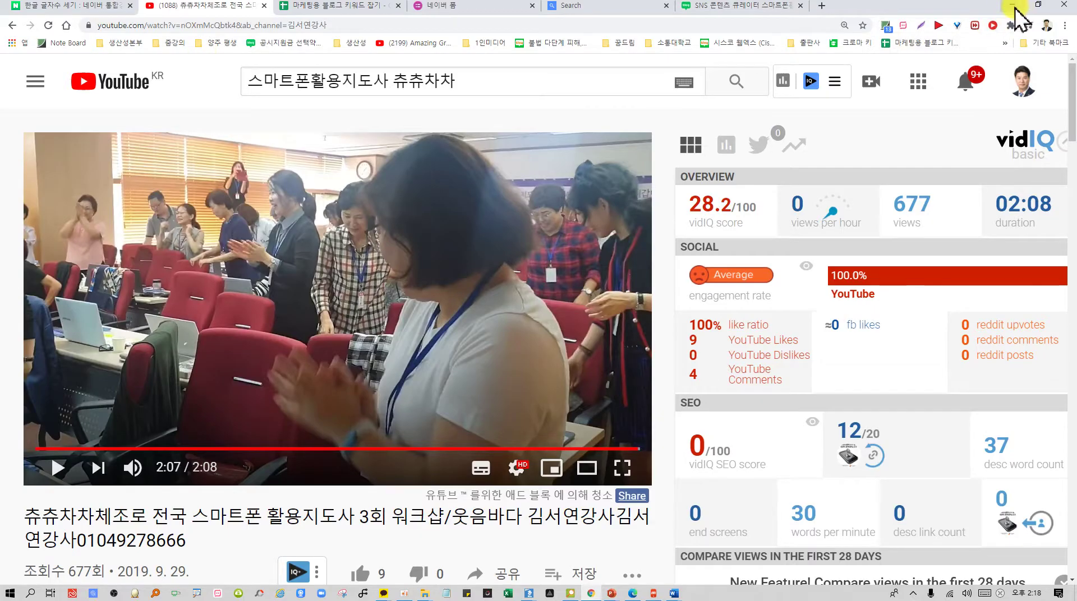
Minimize the Chrome window with the laughter-exercise video to reveal the Windows desktop
left_click(1013, 5)
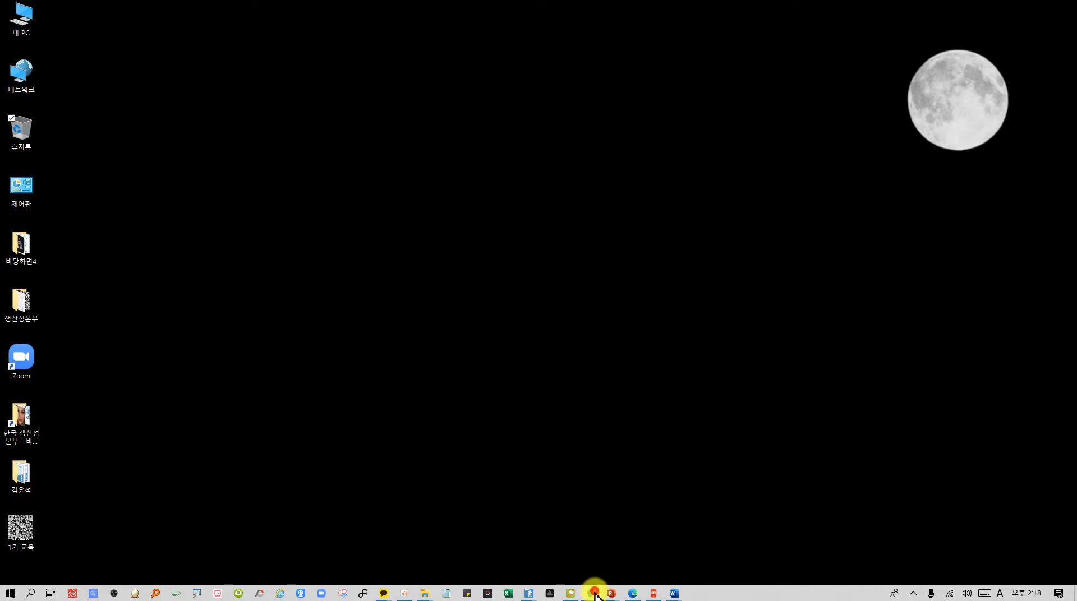
left_click(592, 592)
left_click(594, 593)
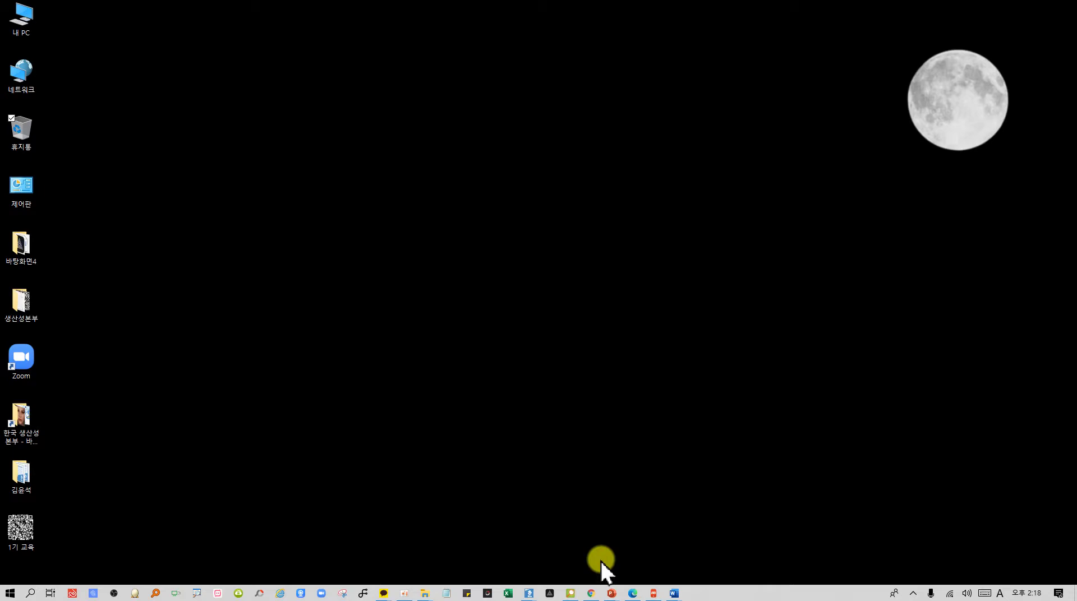
left_click(612, 593)
left_click(495, 555)
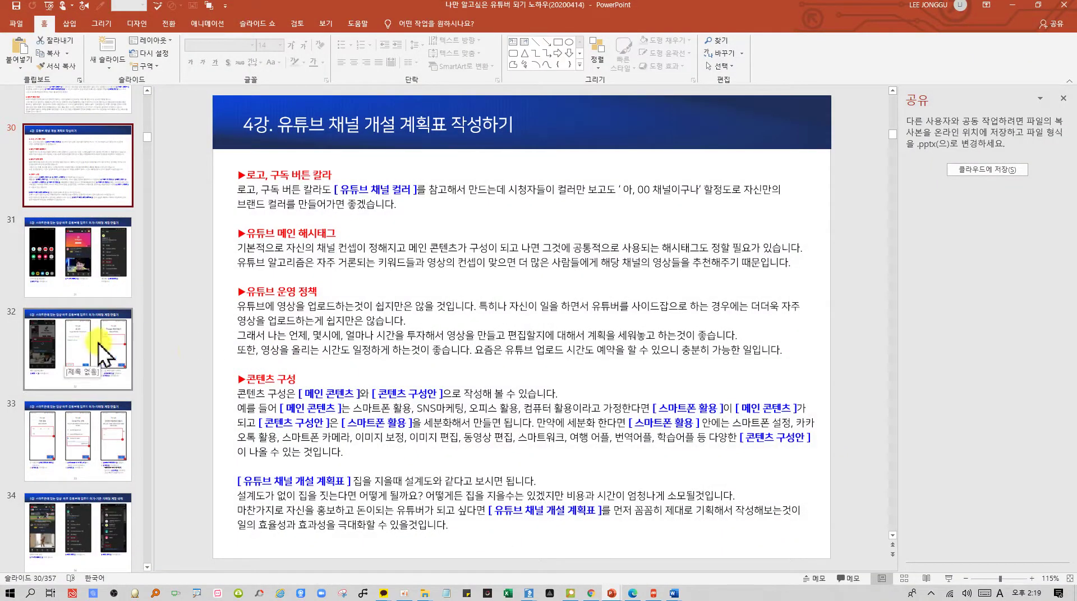
scroll(99, 355, "down", 5)
left_click(89, 207)
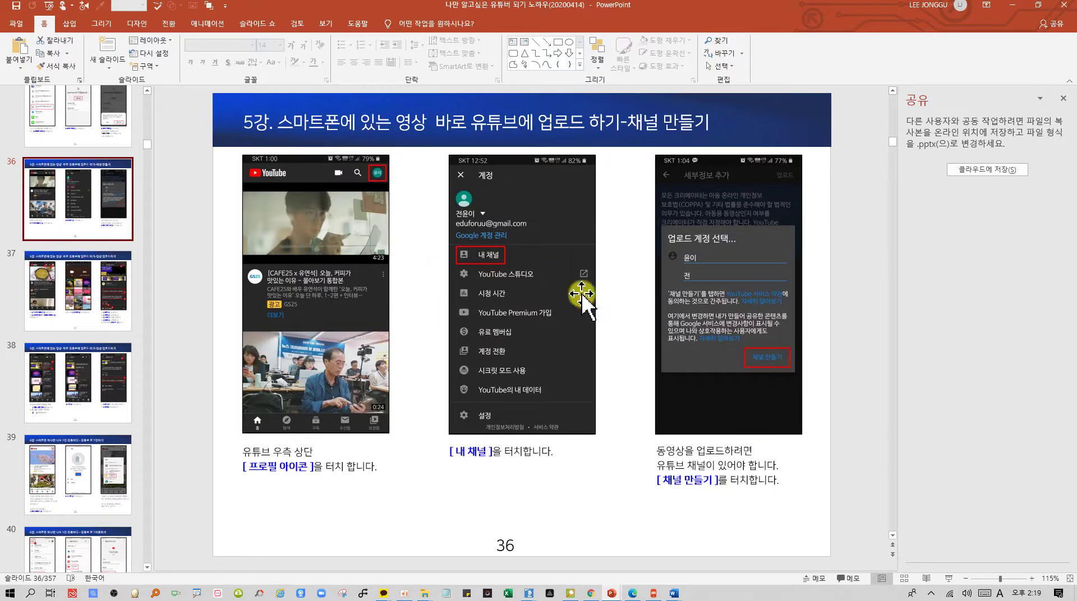
left_click(1013, 6)
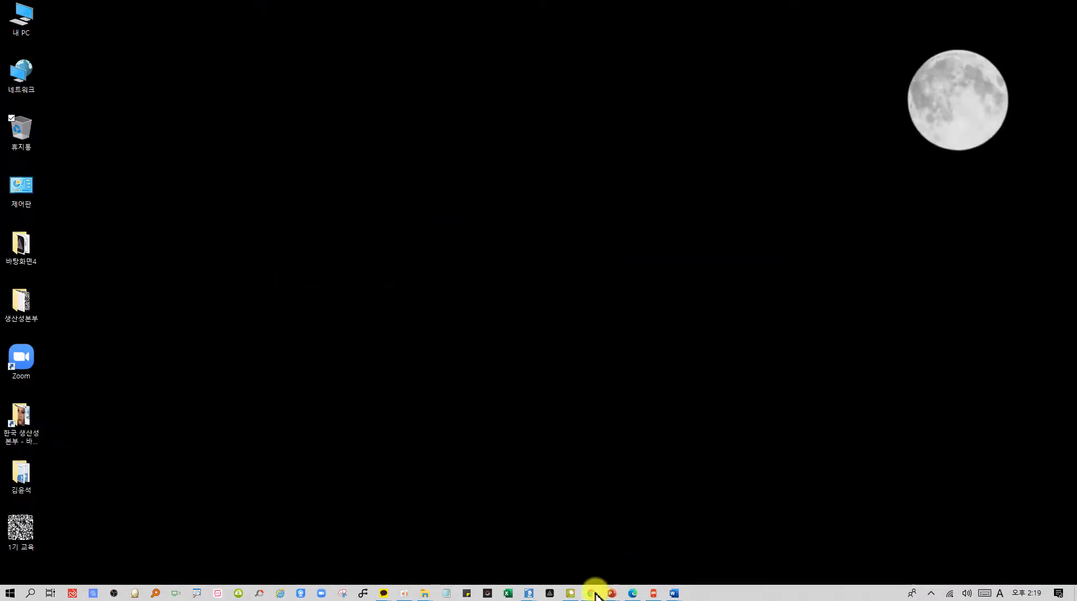
Restore Chrome and load the Google start page in the Naver character-count tab
left_click(591, 592)
left_click(84, 7)
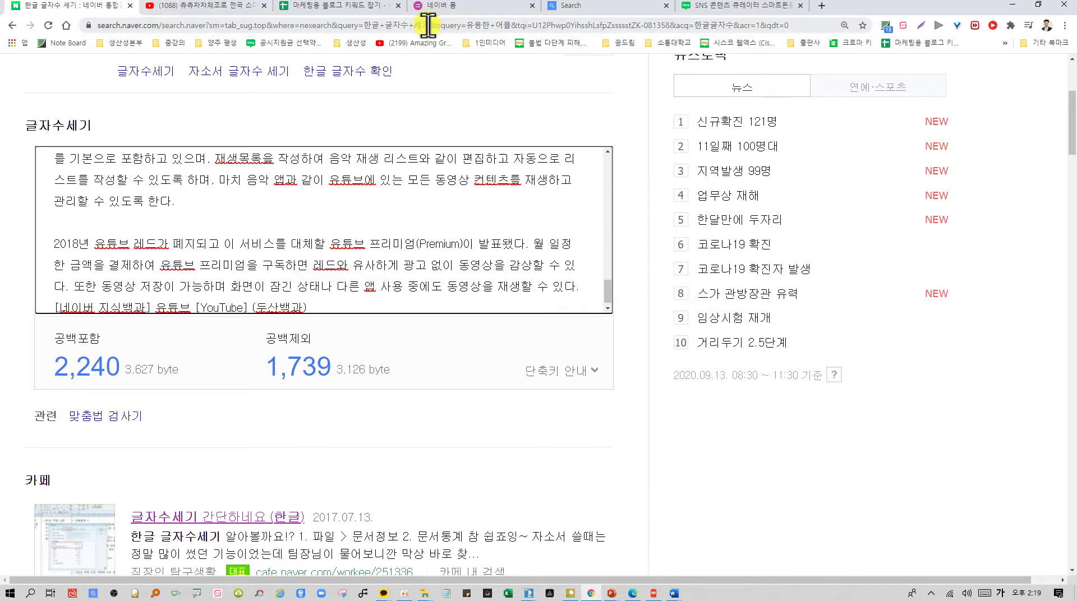
left_click(67, 26)
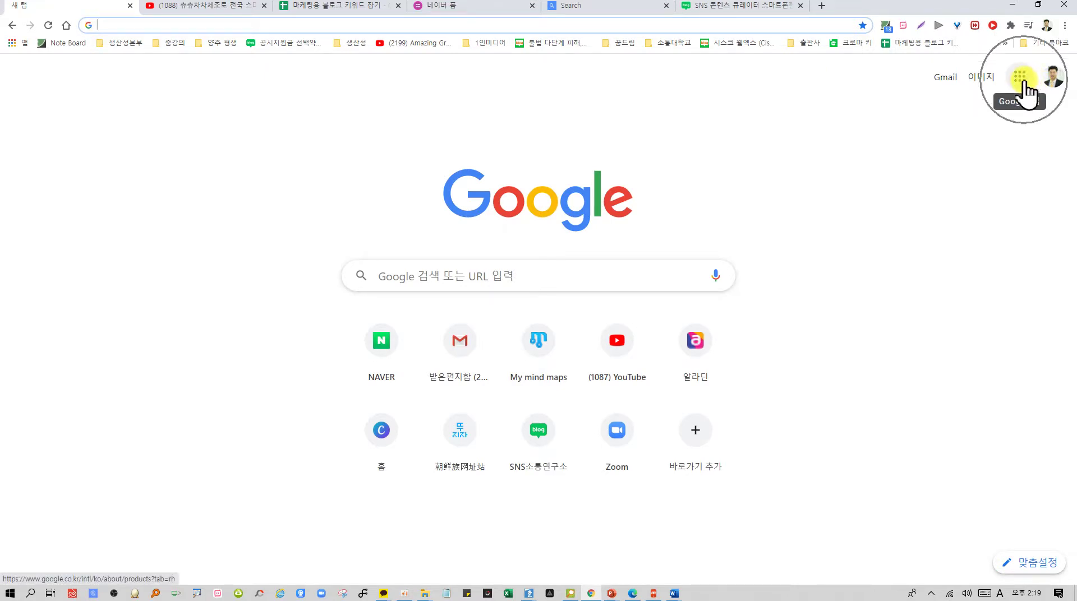
Type 4교시 on the first line of a new Notepad note
left_click(445, 593)
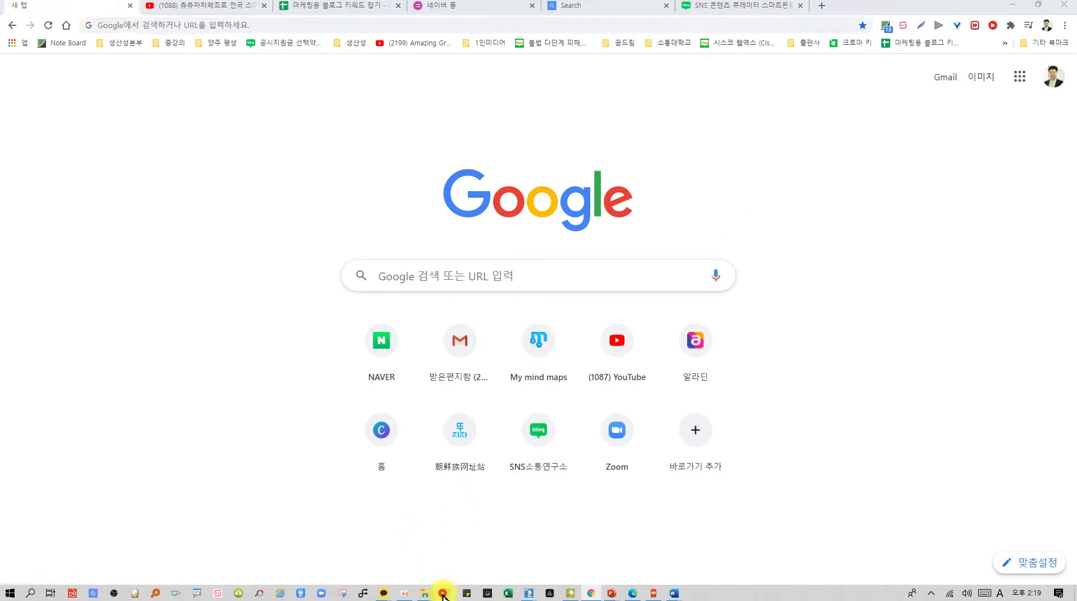
type("4er")
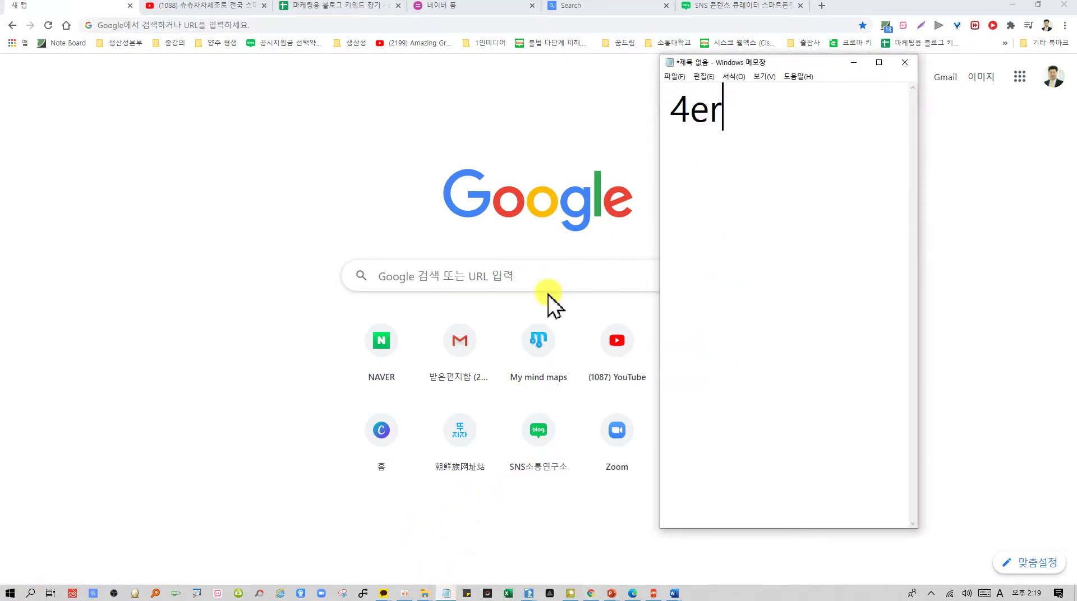
key("BackSpace")
key("BackSpace")
type("r")
key("BackSpace")
key("Hangul")
type("교시")
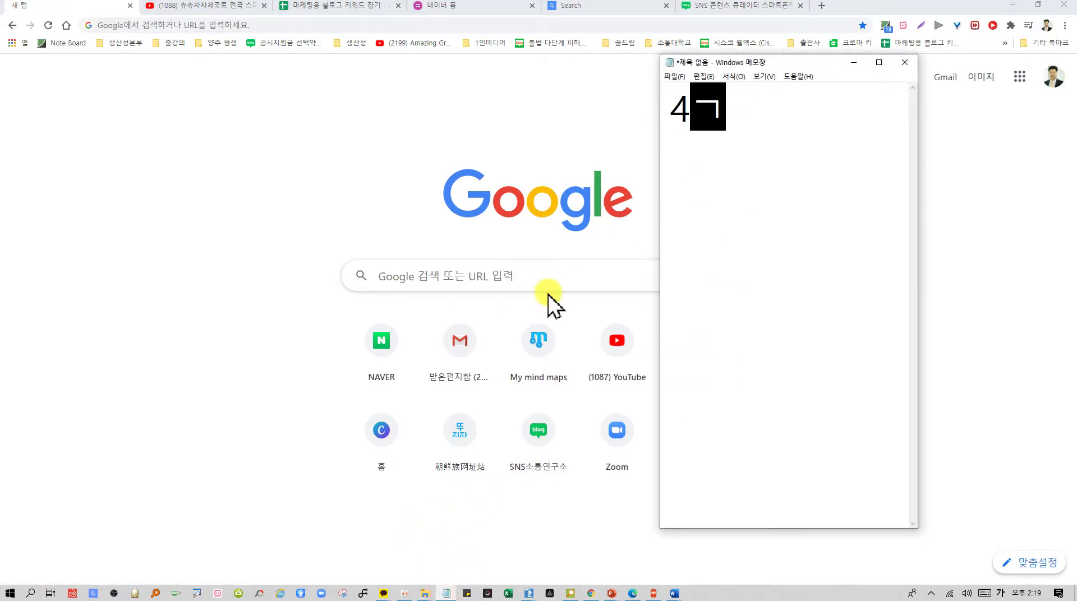
key("Return")
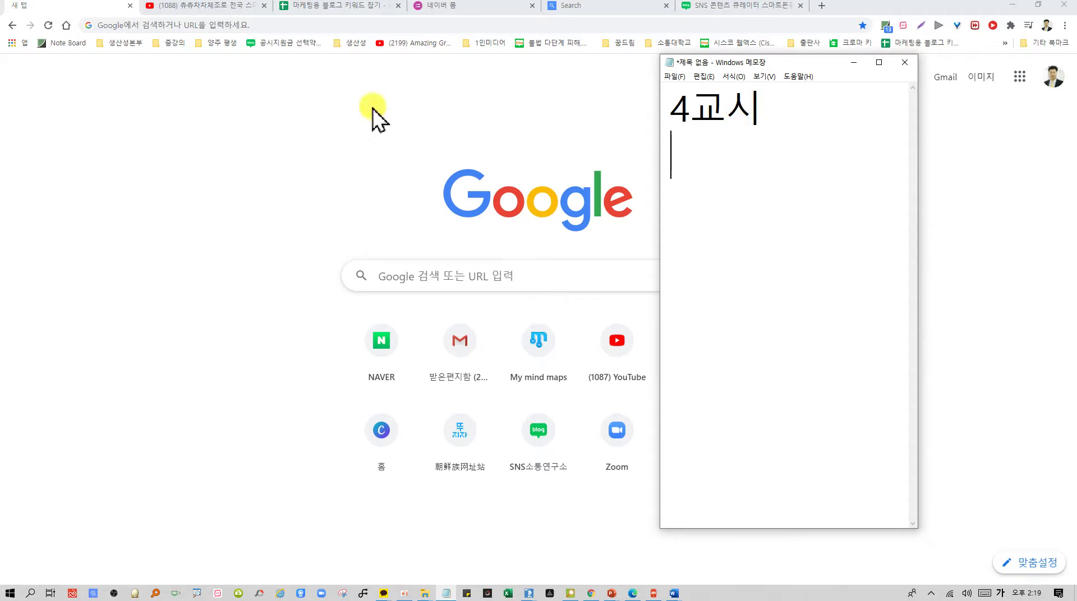
Widen the note, add 구글닥스 on the second line, and bring the oCam folder forward
left_click_drag(660, 248, 342, 313)
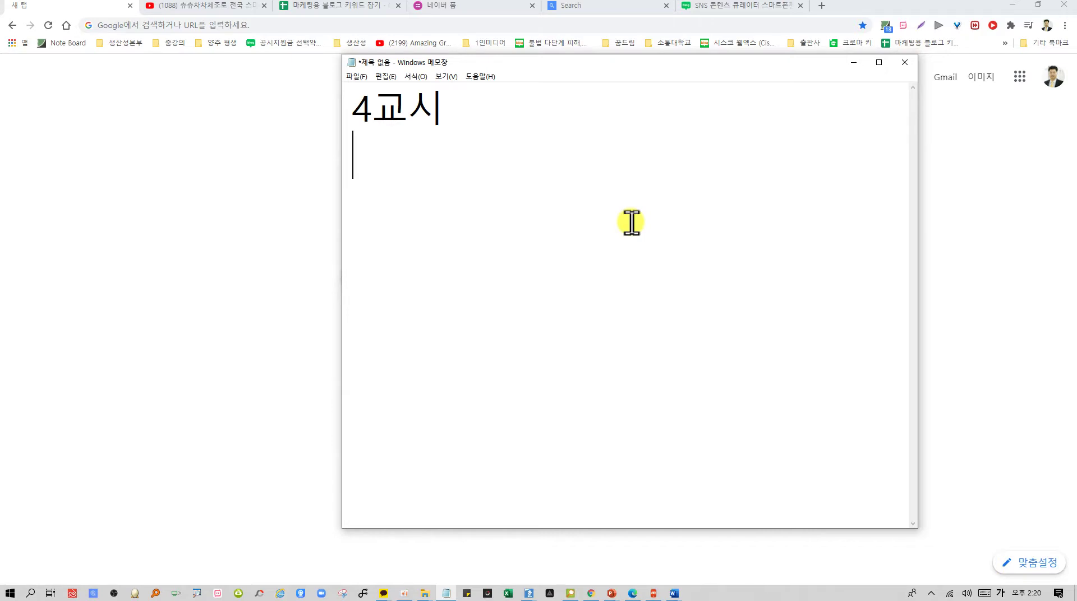
type("구글")
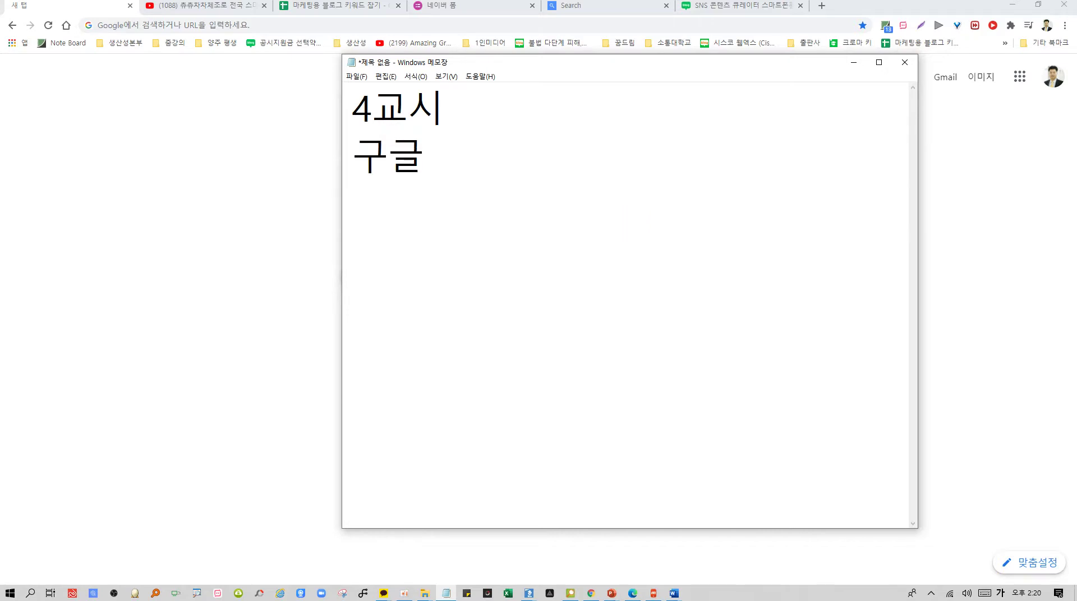
type("다ㄱ스")
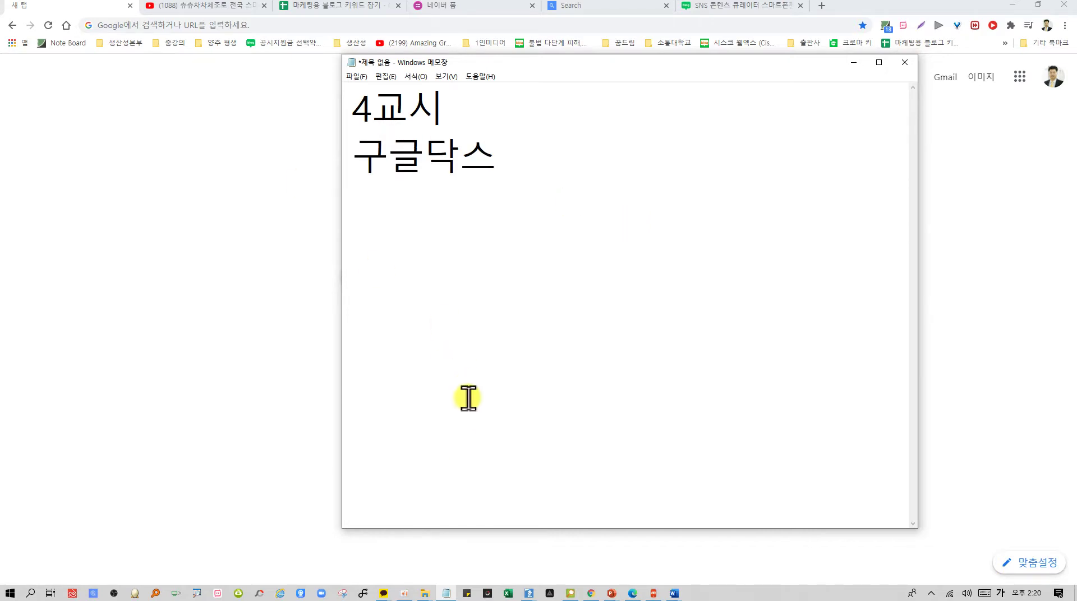
mouse_move(425, 593)
left_click(470, 561)
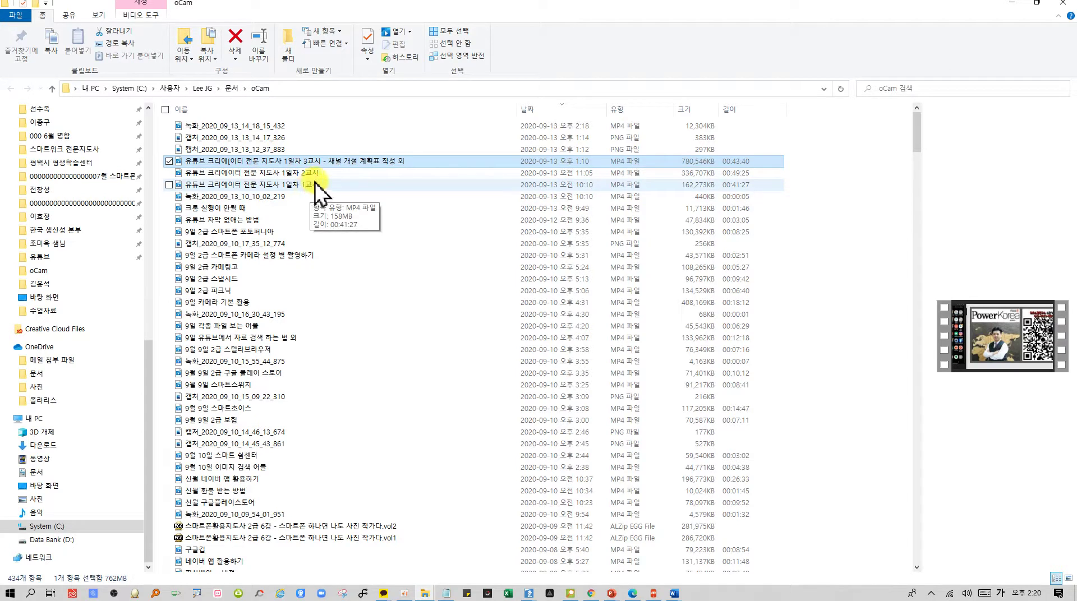
Select the 3교시 recording, scroll through the oCam file list, and minimize File Explorer
left_click(381, 163)
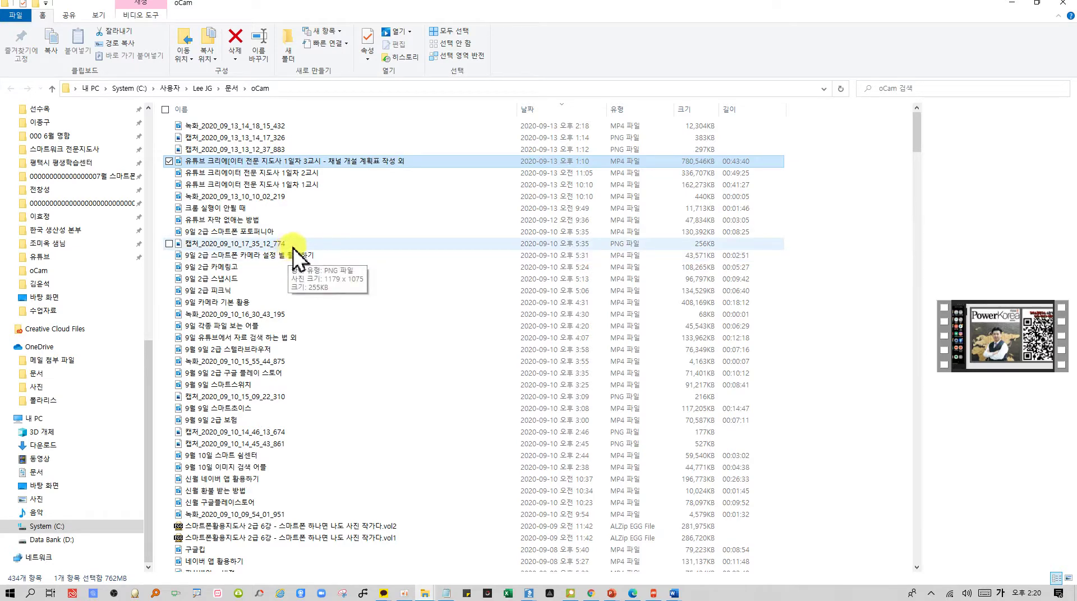
scroll(296, 247, "down", 6)
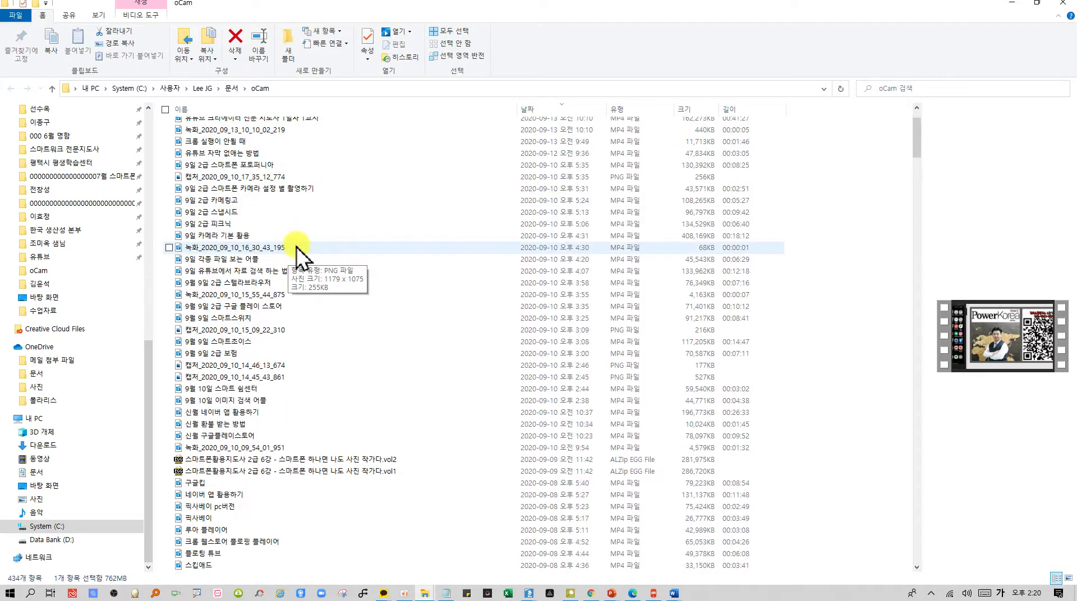
scroll(300, 257, "down", 7)
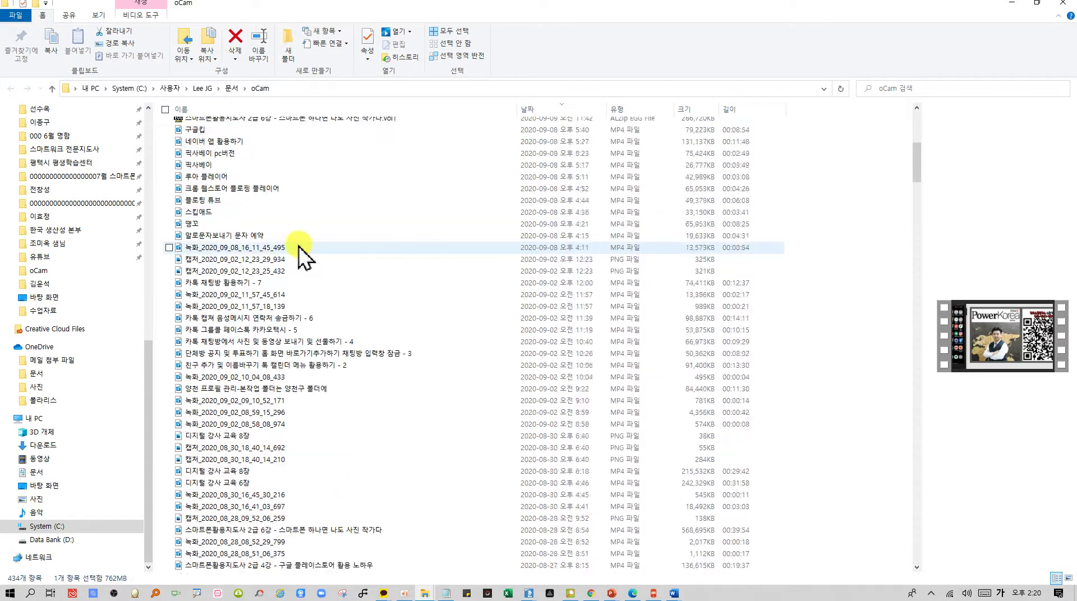
scroll(323, 246, "down", 3)
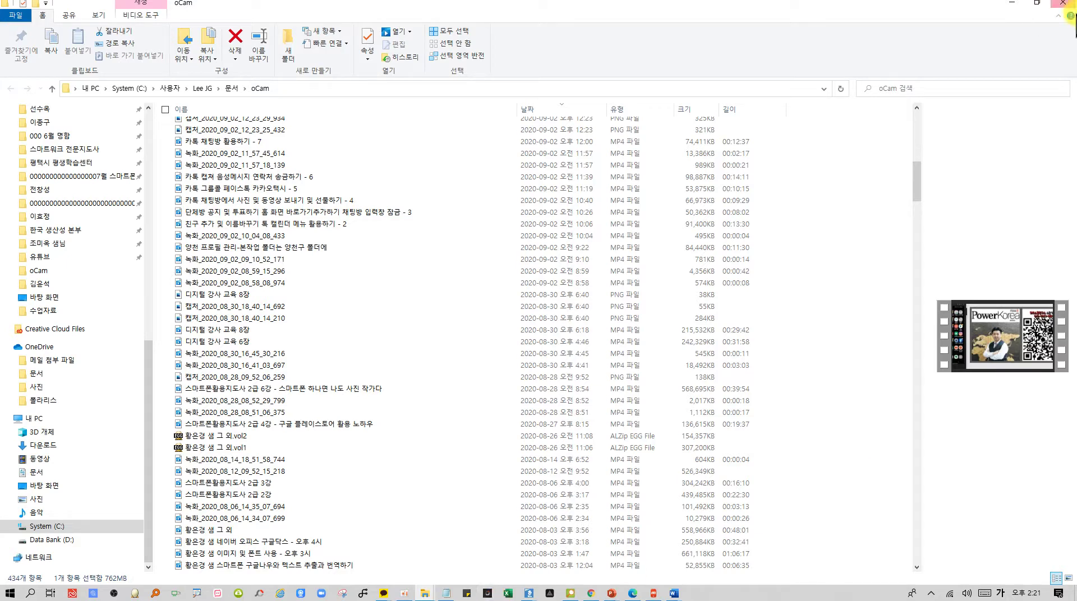
left_click(1013, 5)
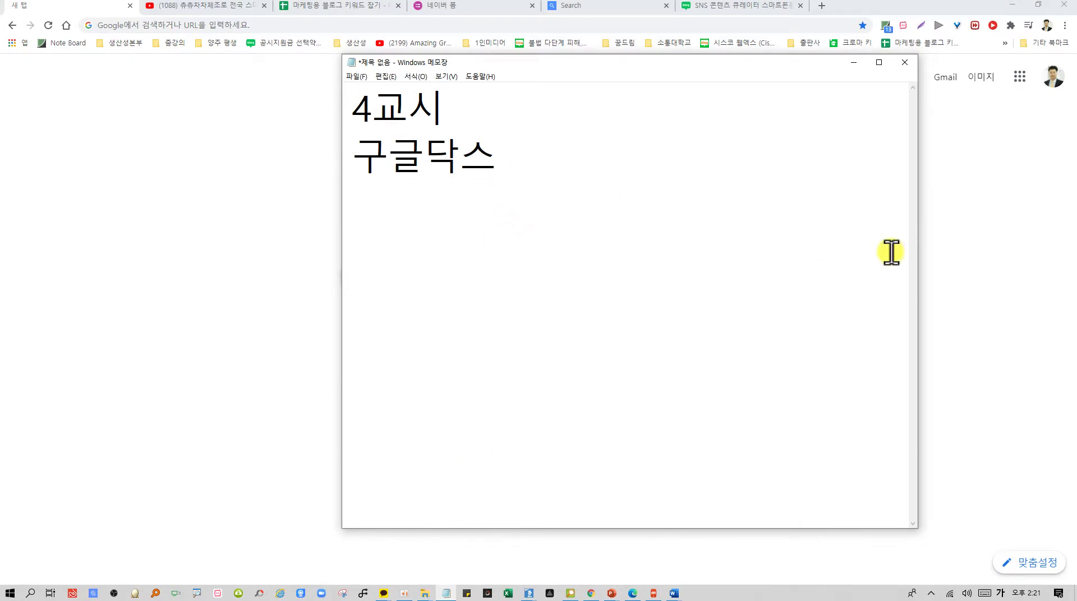
Narrow the 4교시 Notepad window and bring the Google start page to the front
left_click_drag(923, 281, 790, 269)
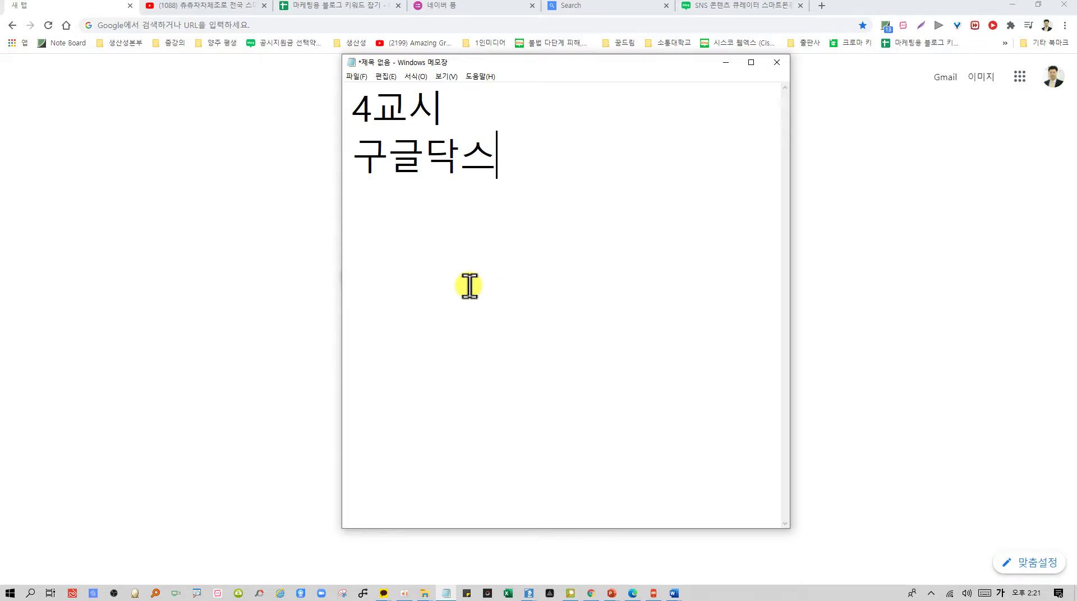
left_click(854, 306)
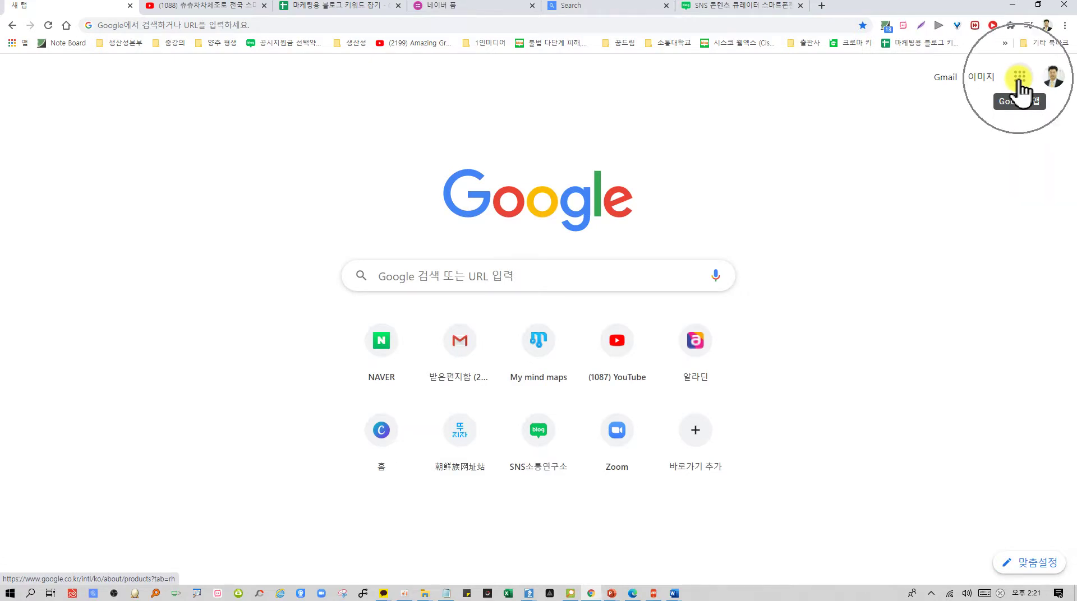
Open Google Drive from the apps grid and create a blank Google spreadsheet
left_click(1019, 79)
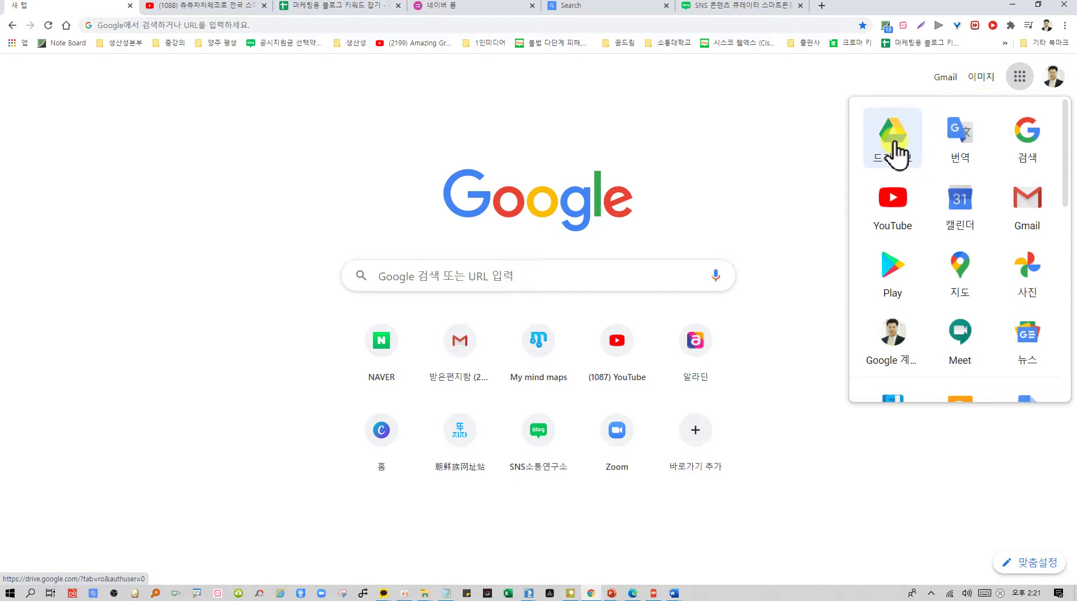
left_click(897, 150)
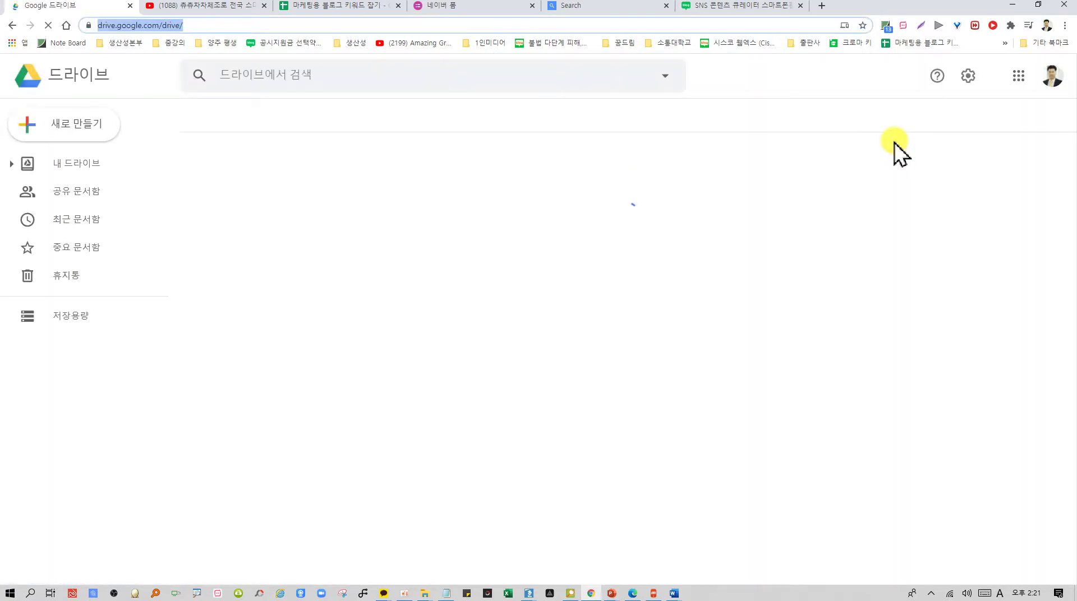
left_click(88, 134)
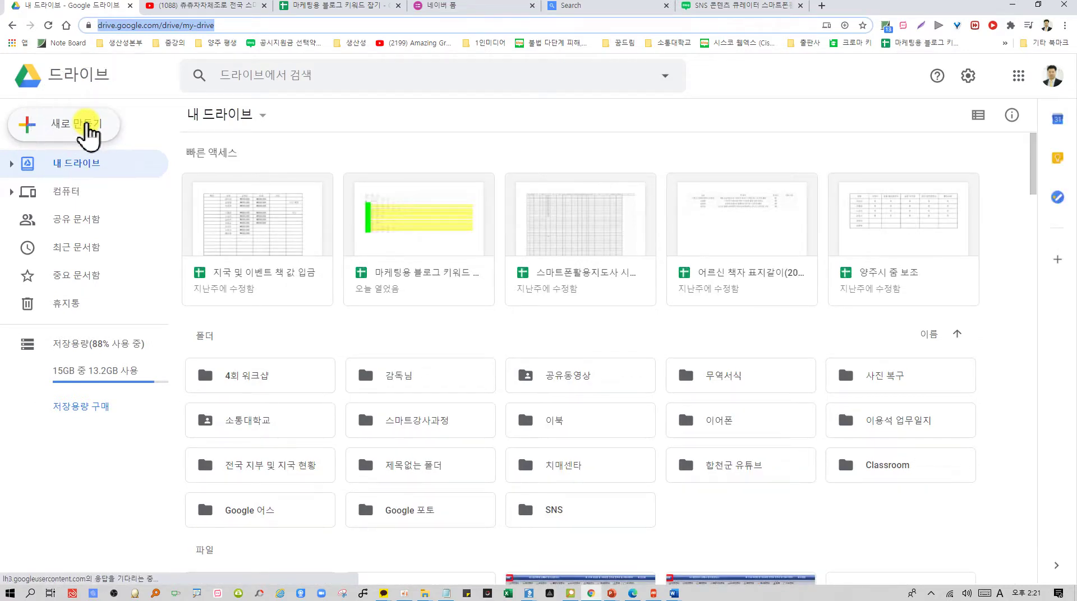
left_click(88, 126)
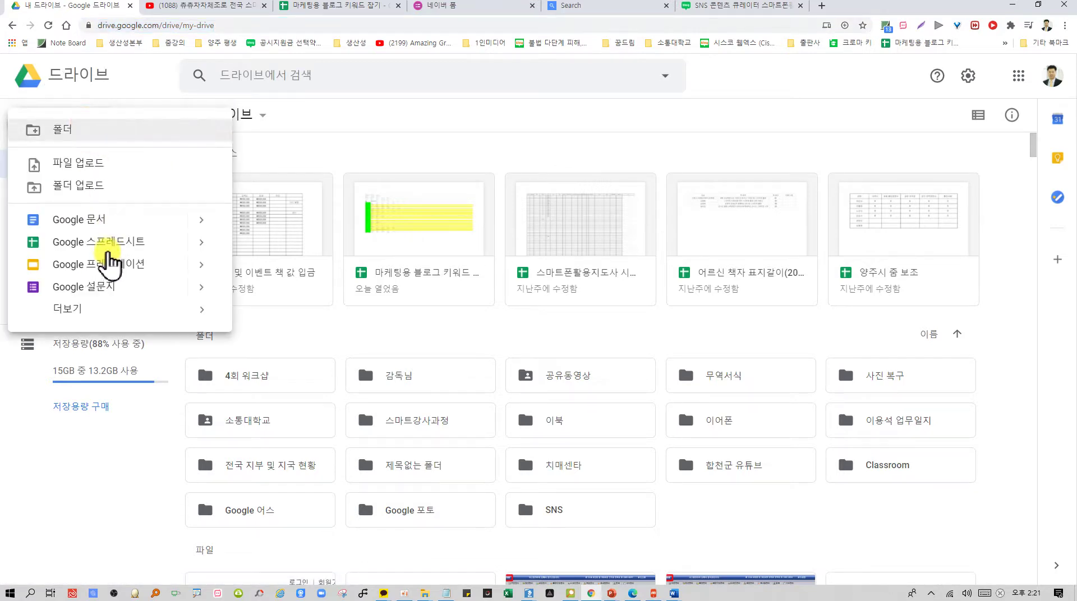
left_click(117, 247)
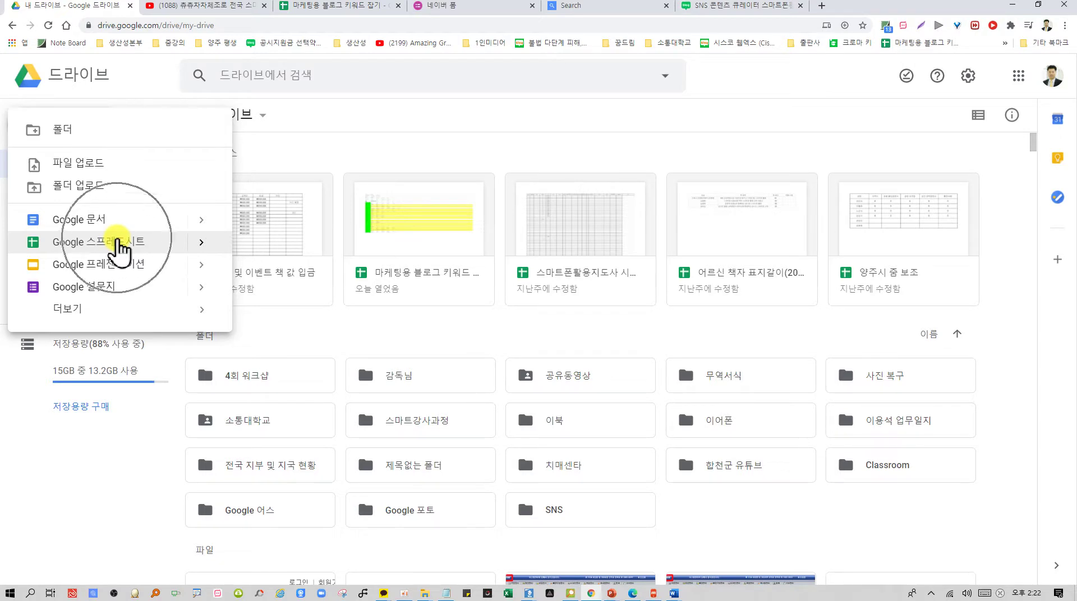
left_click(117, 242)
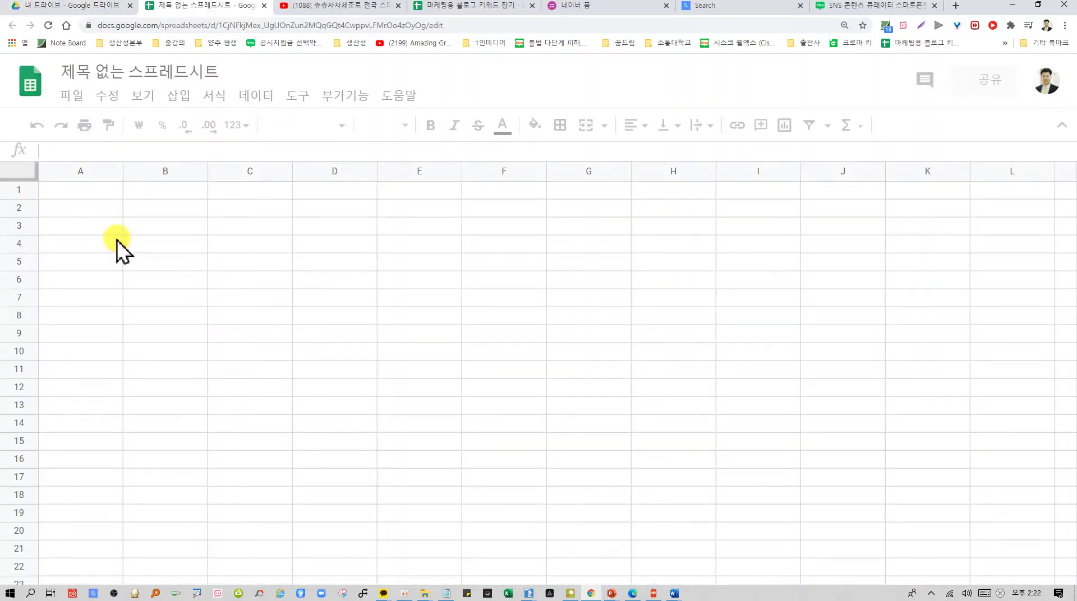
left_click(136, 74)
type("db")
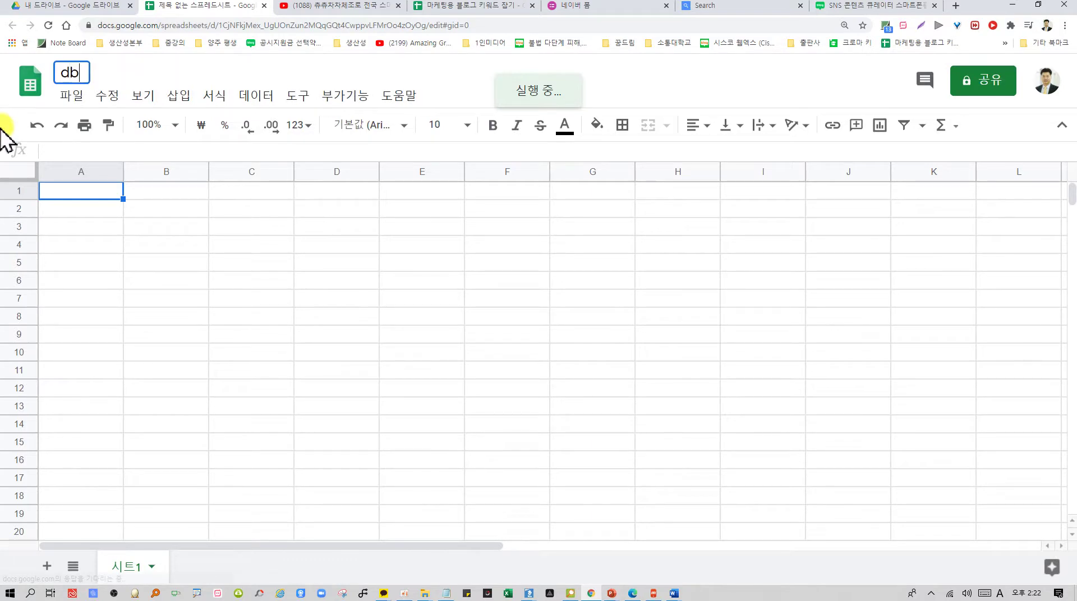
type("유튜브 ")
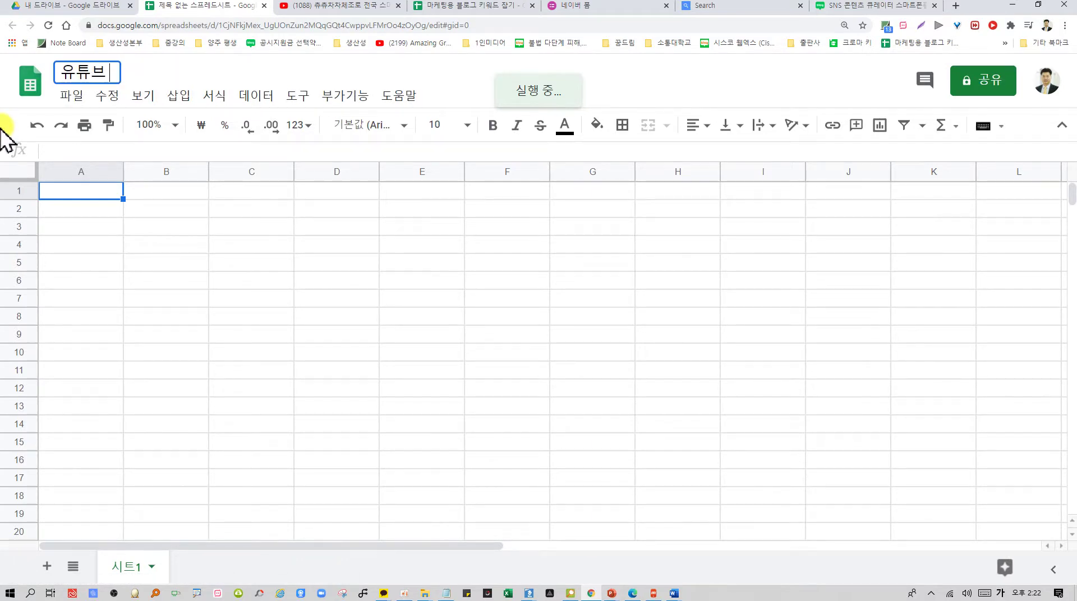
type("크리에이터 전문 지도사 1ㄱ디")
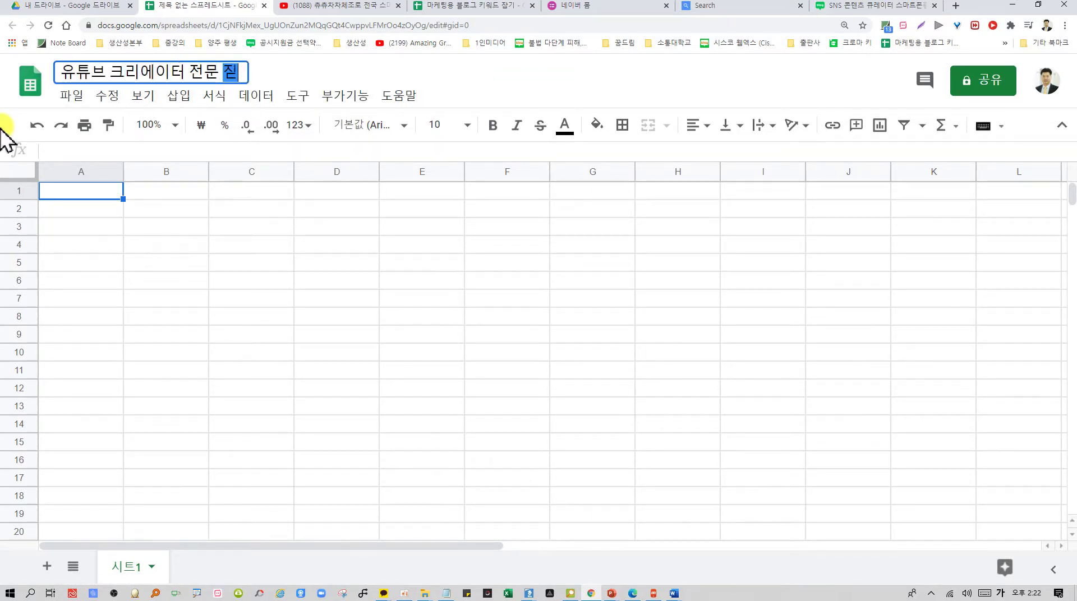
key("Return")
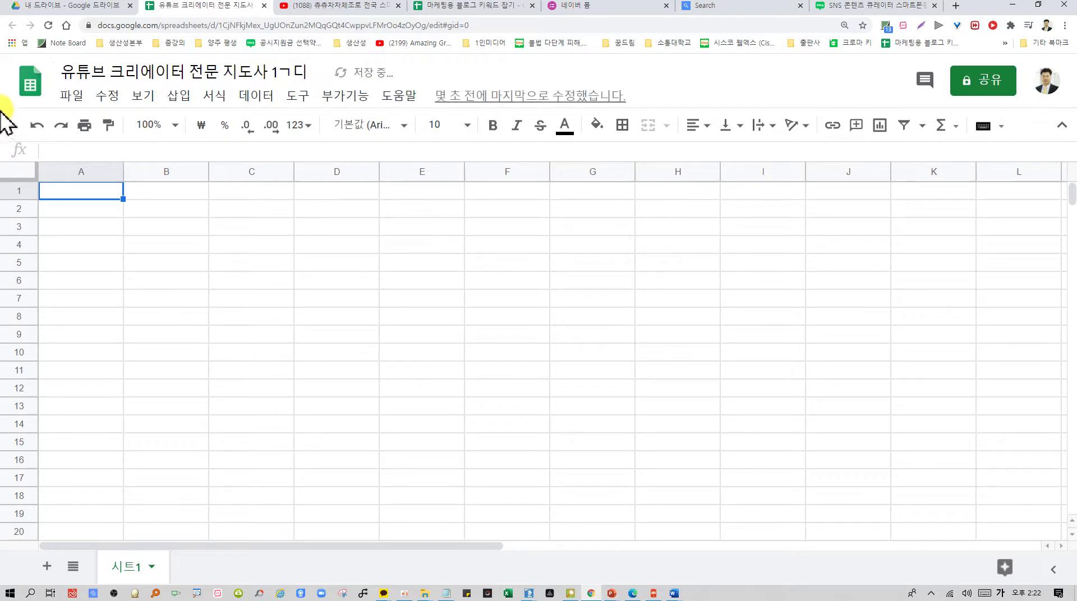
left_click(305, 71)
key("shift+Left")
key("shift+Left")
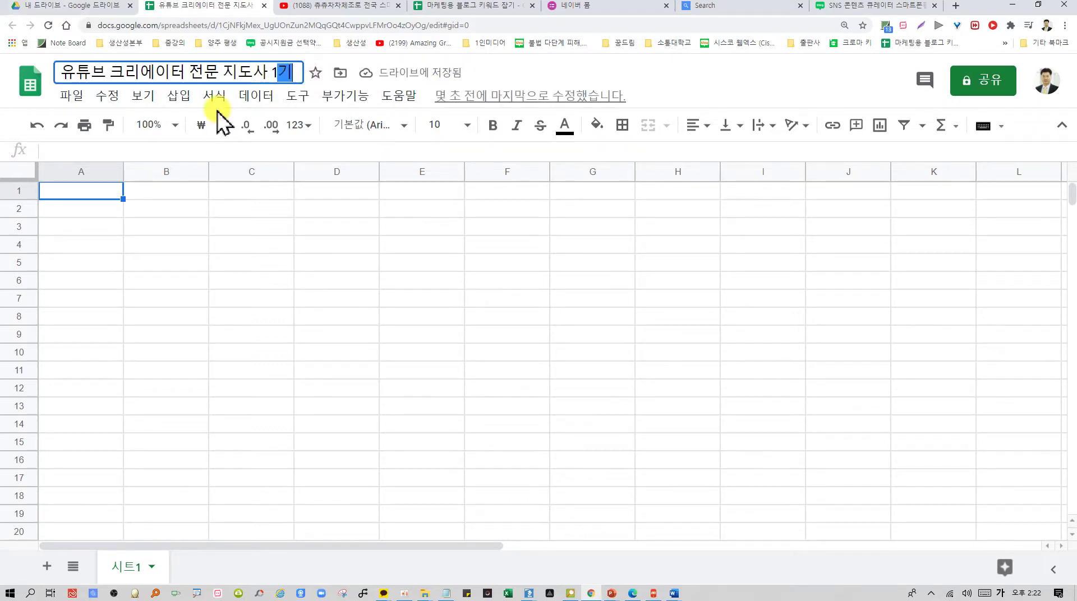
type("기")
key("Return")
left_click_drag(255, 281, 251, 296)
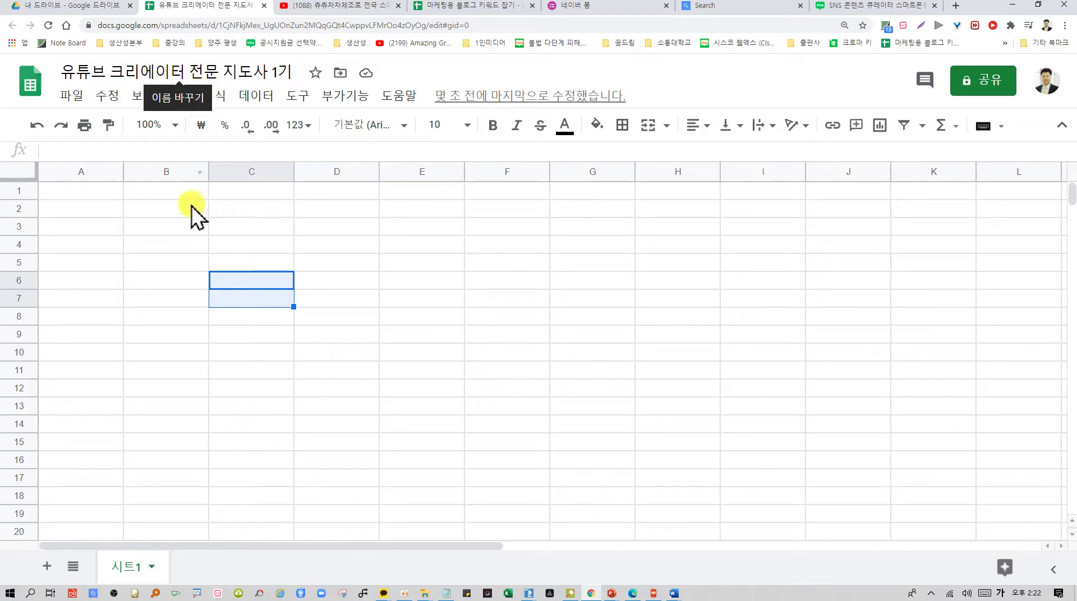
Enter the header NO in cell A1 after a false start
left_click(102, 193)
type("ㅅ")
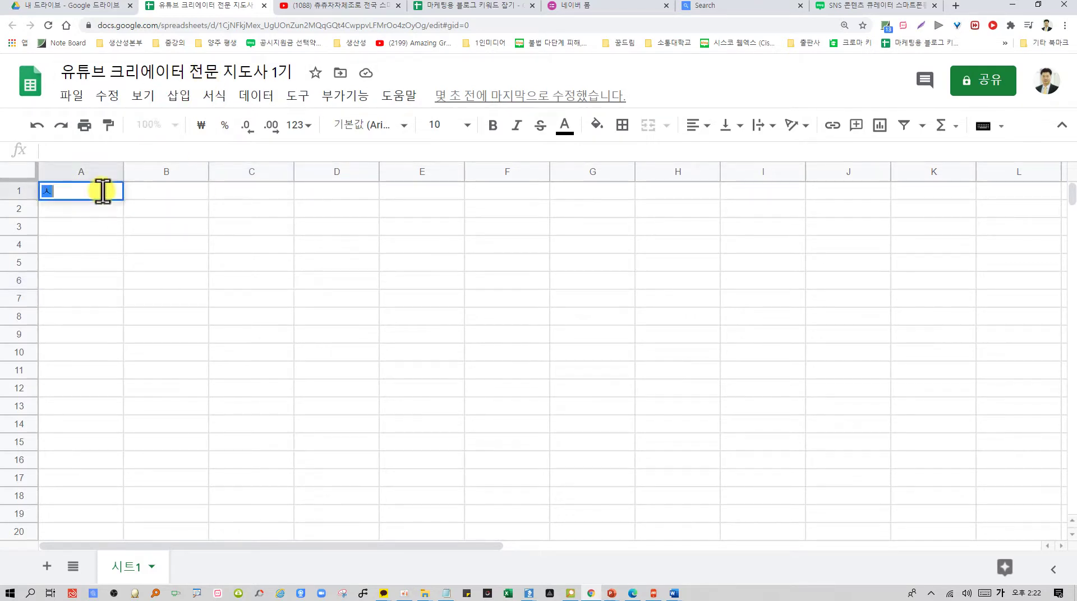
key("Tab")
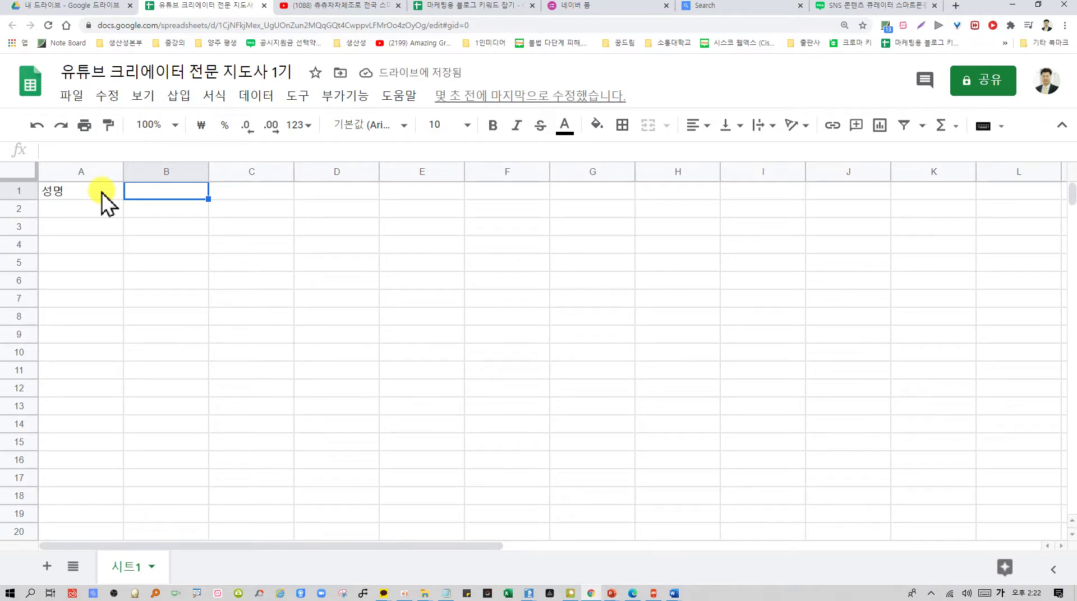
type("연르")
key("Escape")
left_click(103, 192)
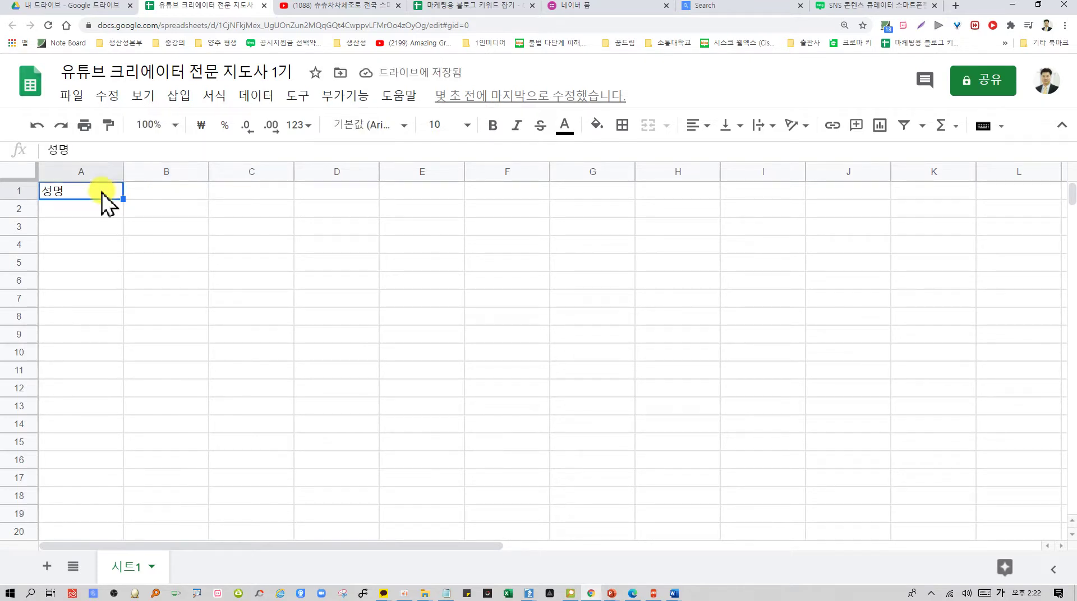
type("ㅜ")
key("Hangul")
type("no")
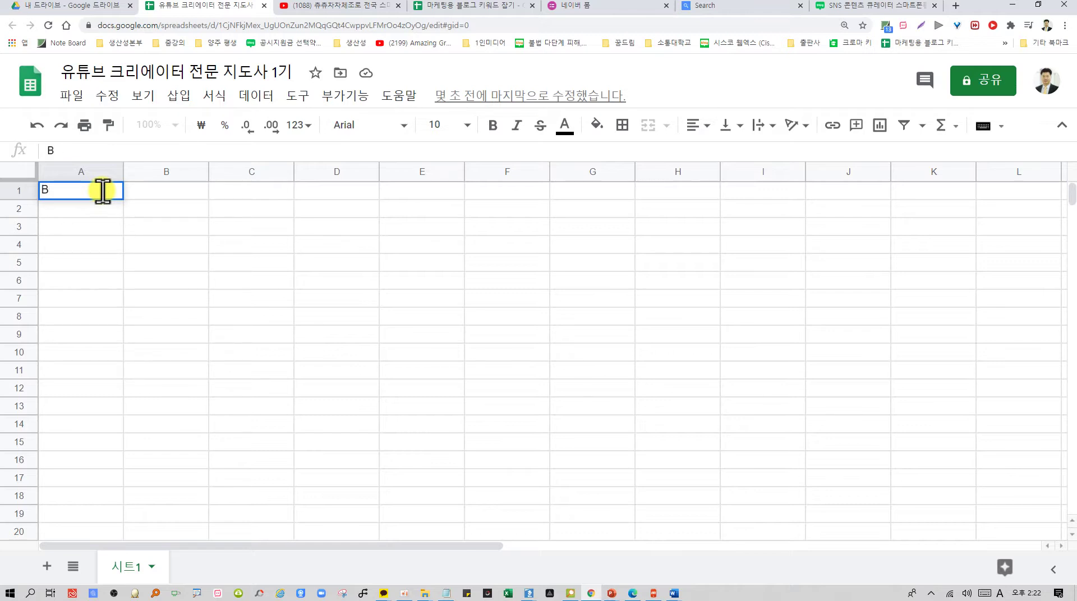
key("Tab")
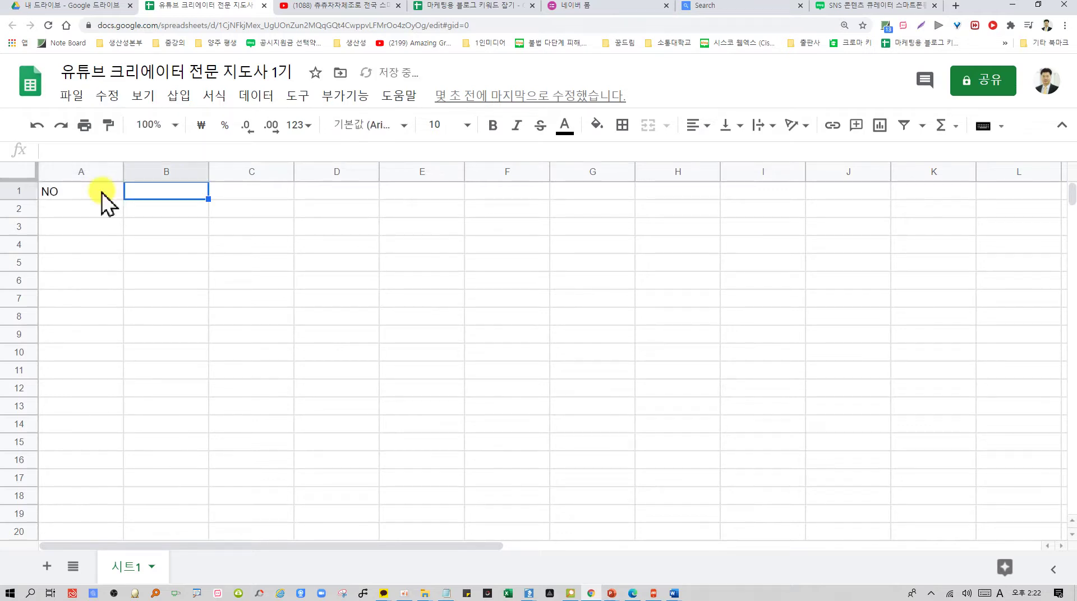
Enter the headers 성명, 채널명 and 채널주소 in B1 through D1
type("TJ")
key("Hangul")
type("성명")
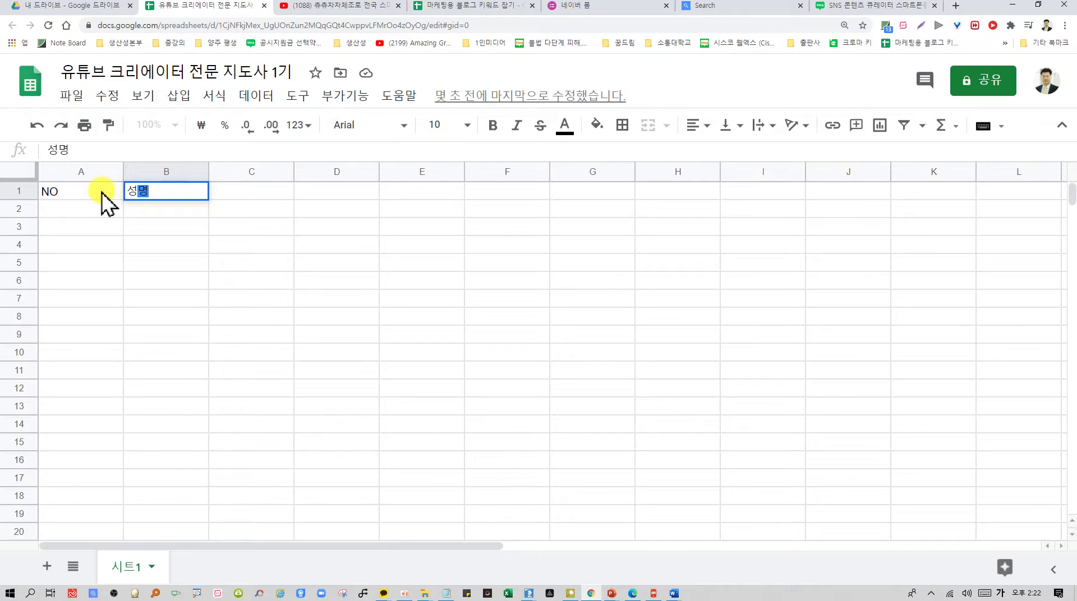
key("Tab")
type("ㅈ")
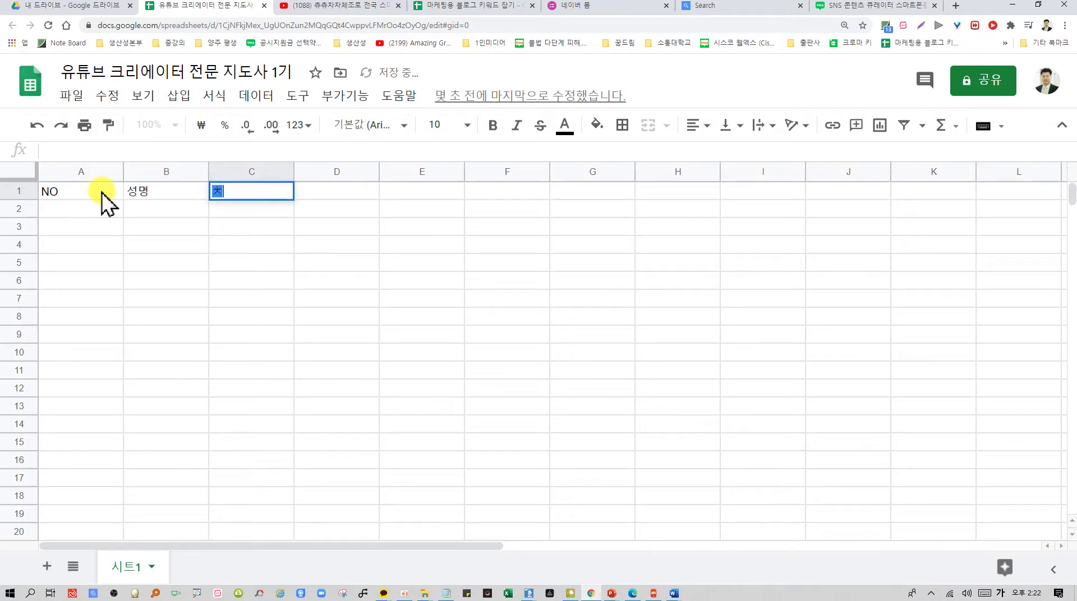
key("Tab")
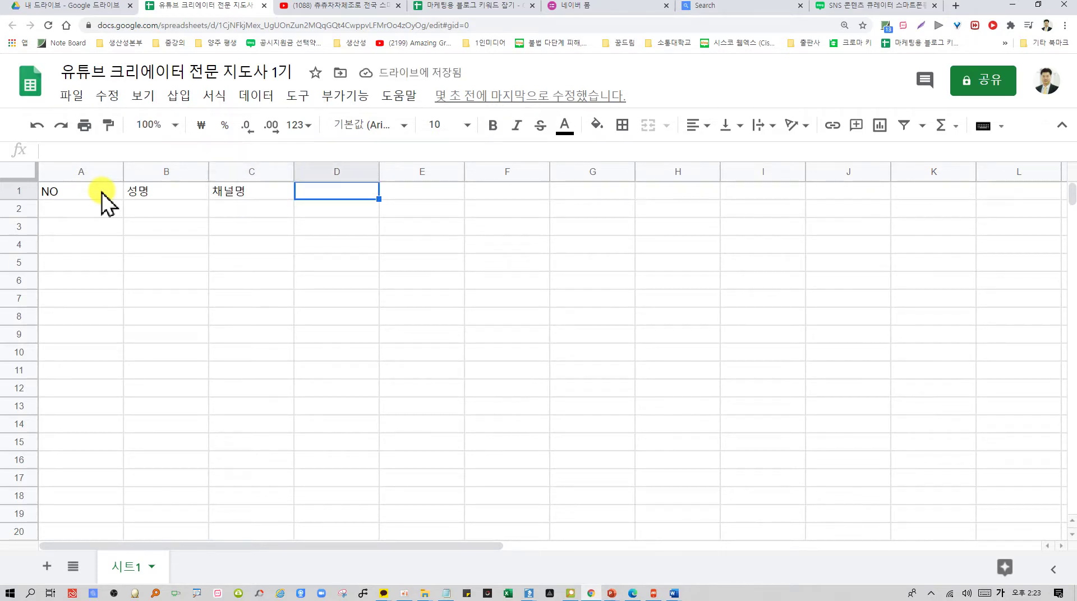
type("채너")
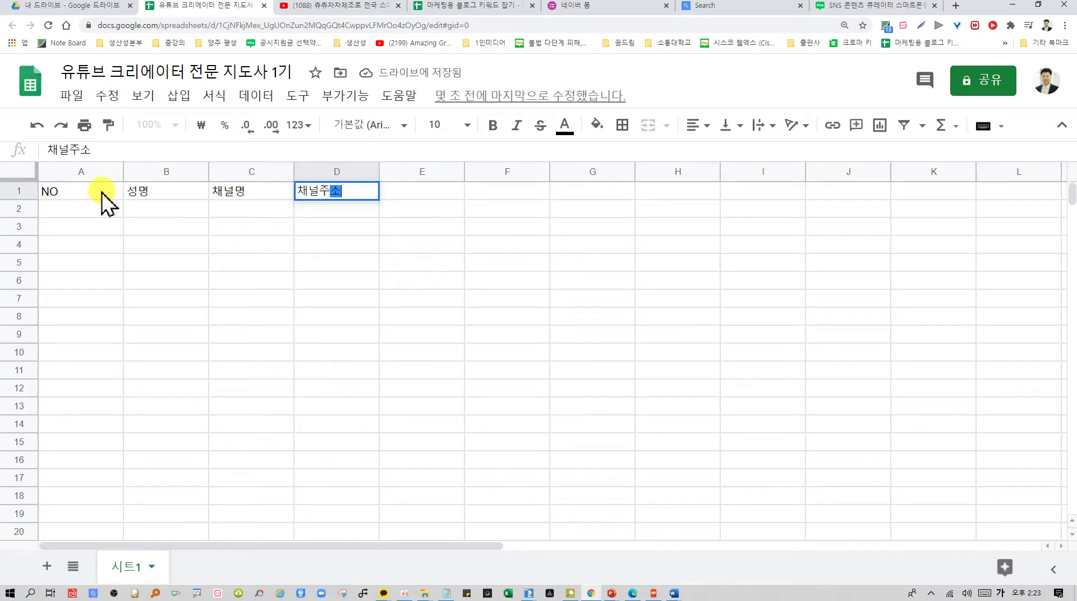
key("Return")
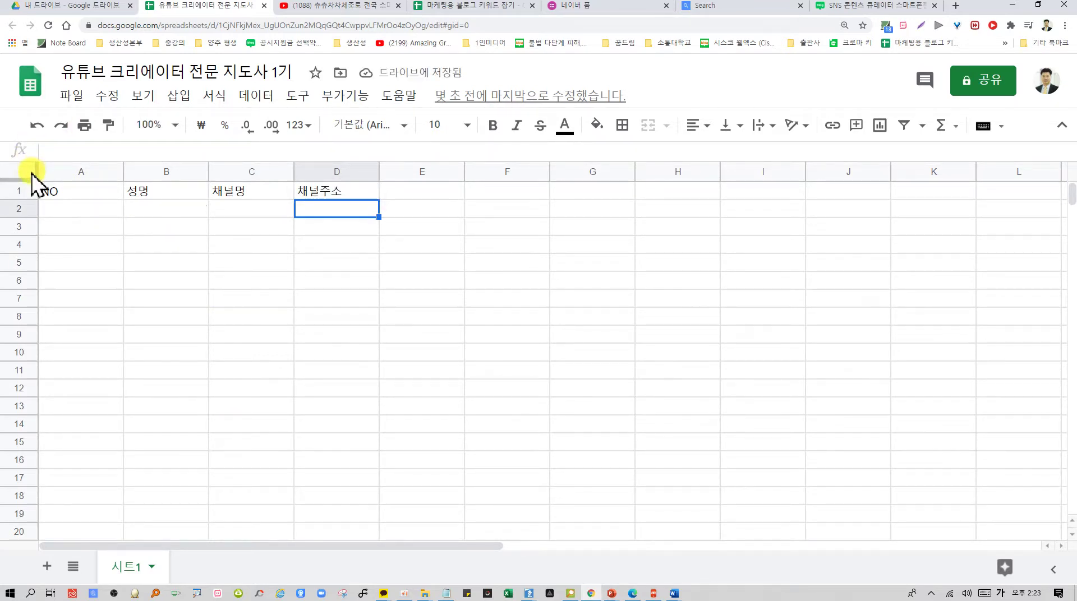
Insert two columns before 채널명 and label them 연락처 and 이메일
left_click(250, 170)
right_click(245, 171)
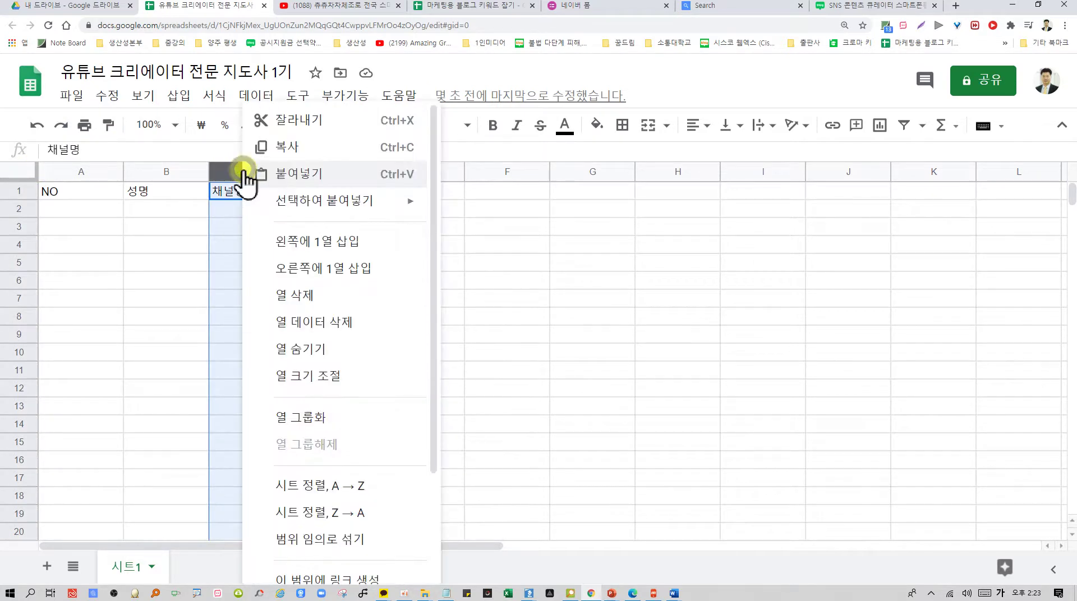
left_click(323, 241)
left_click(251, 192)
type("연")
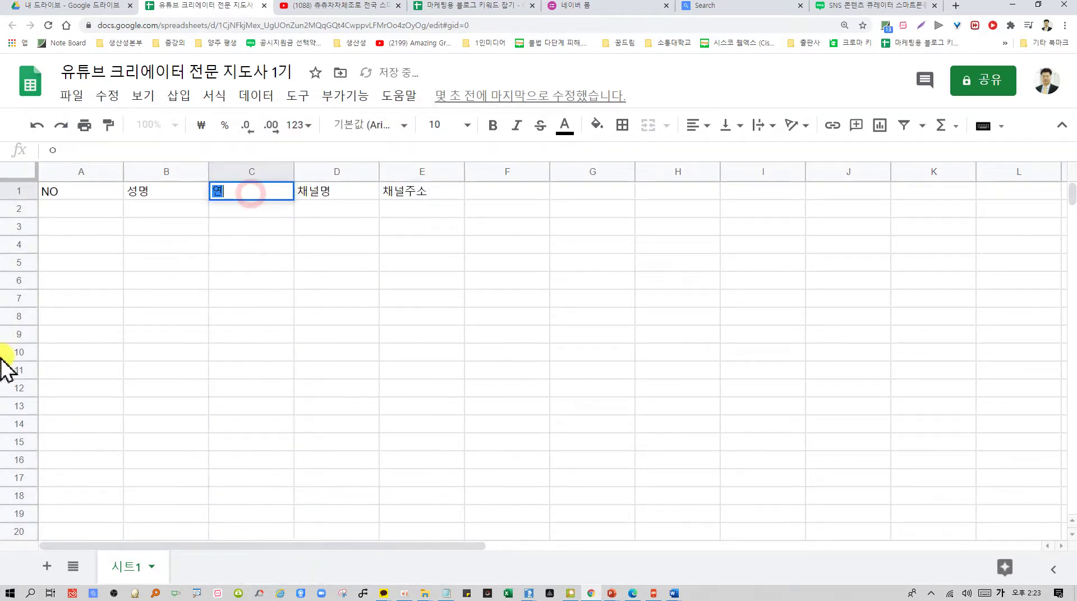
type("락처")
key("Tab")
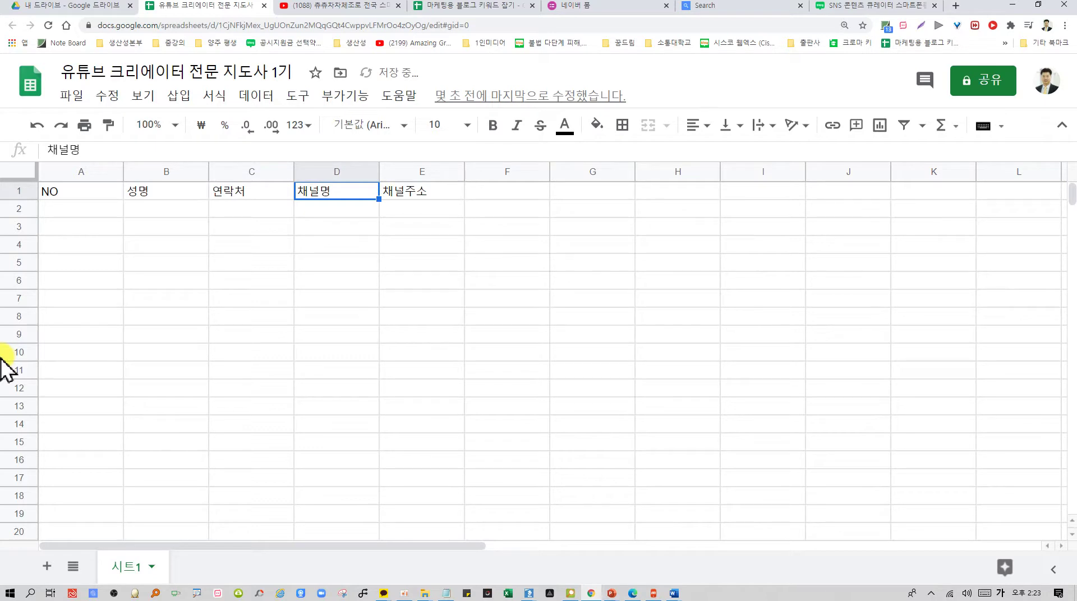
right_click(344, 172)
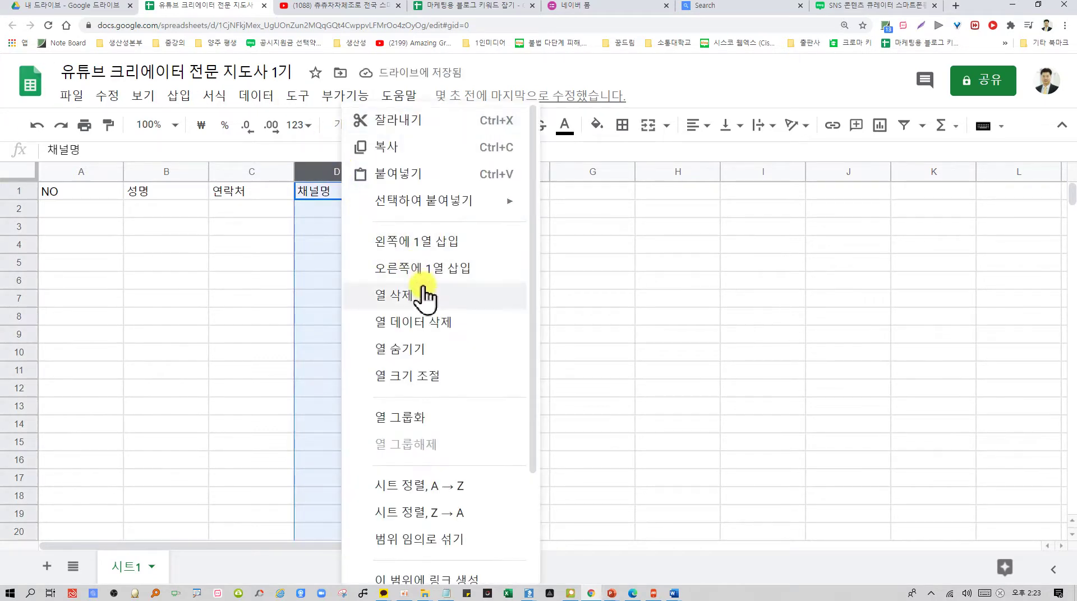
left_click(456, 241)
left_click(353, 194)
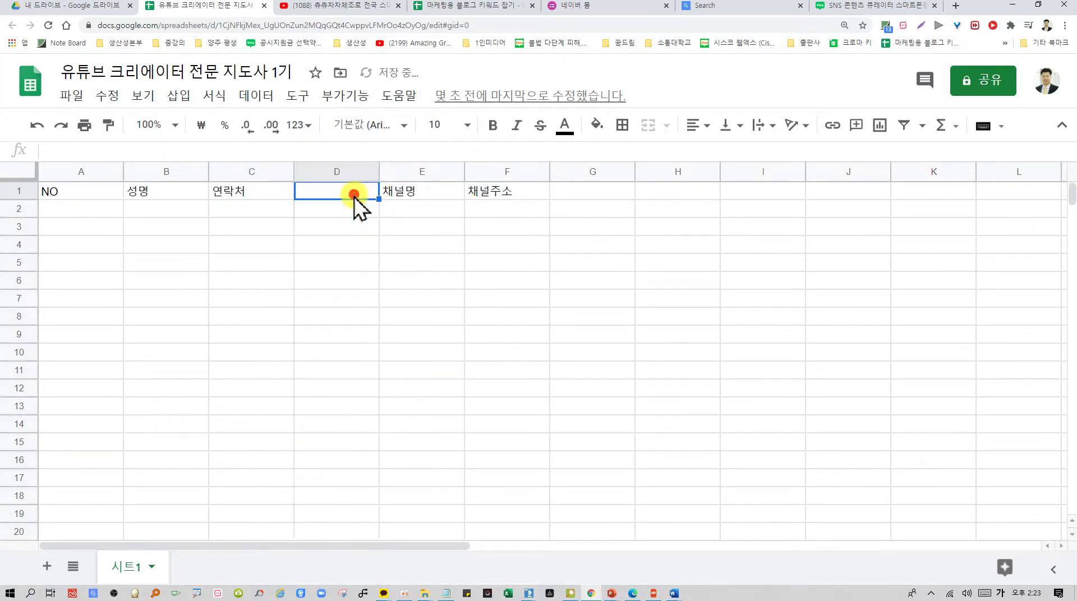
type("이메일")
key("Return")
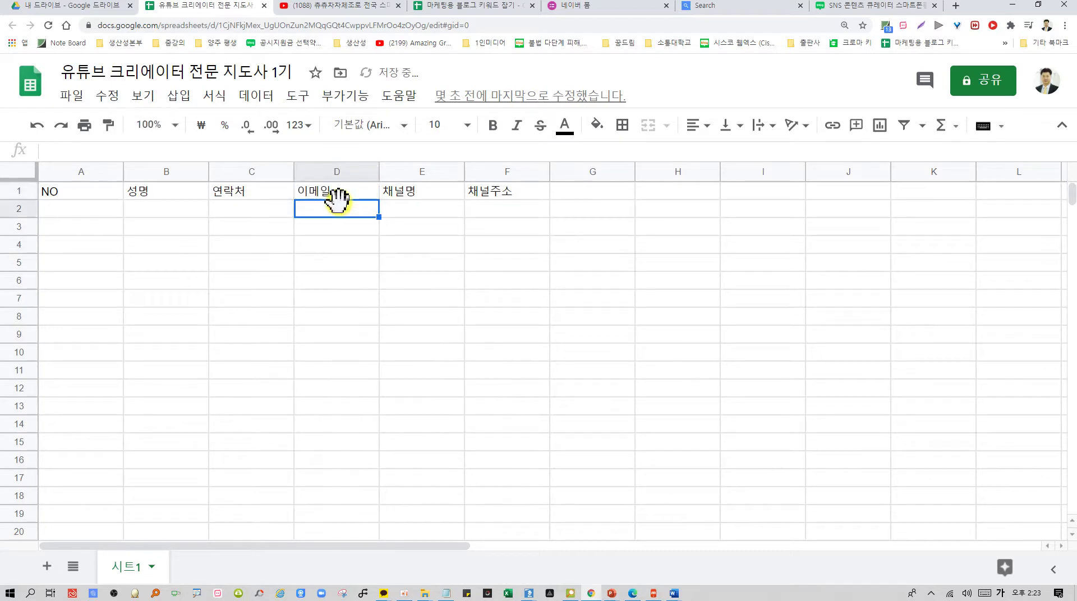
left_click(11, 170)
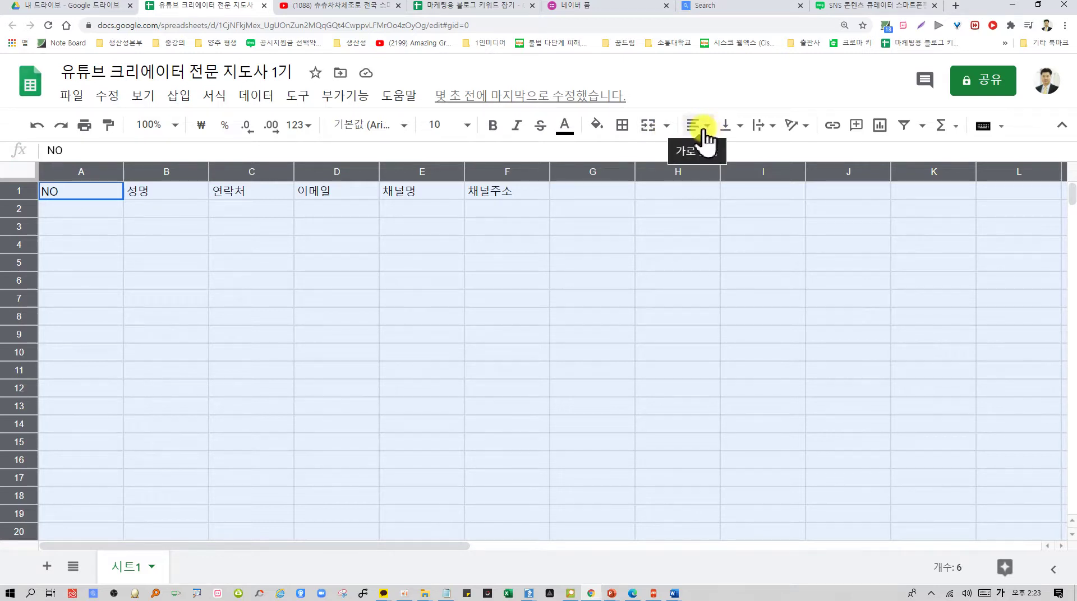
Center all cell text horizontally and vertically across the whole sheet
left_click(396, 457)
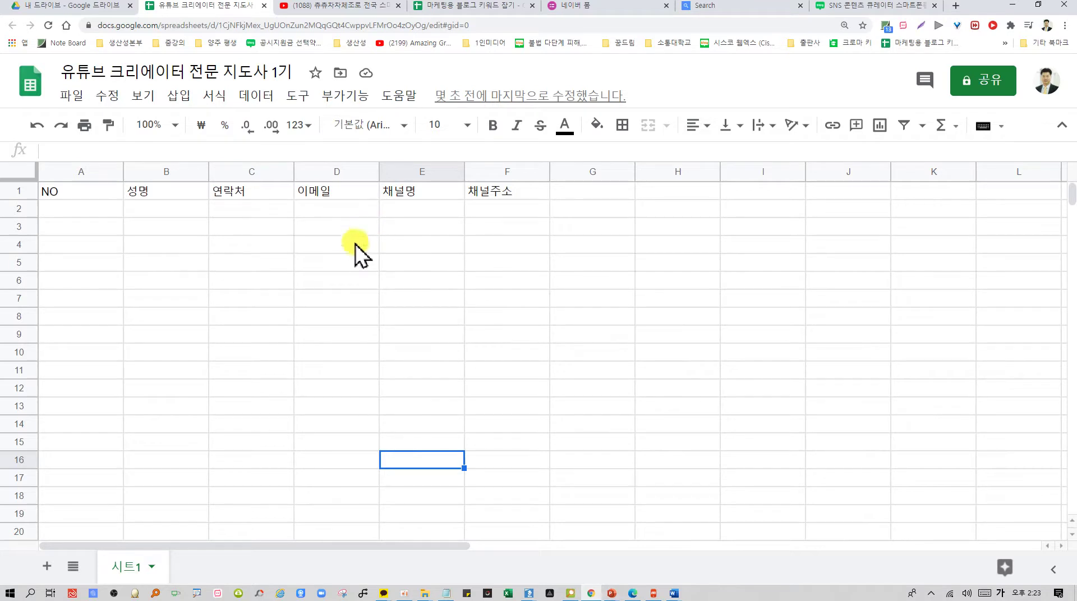
scroll(515, 344, "down", 2)
scroll(516, 342, "up", 2)
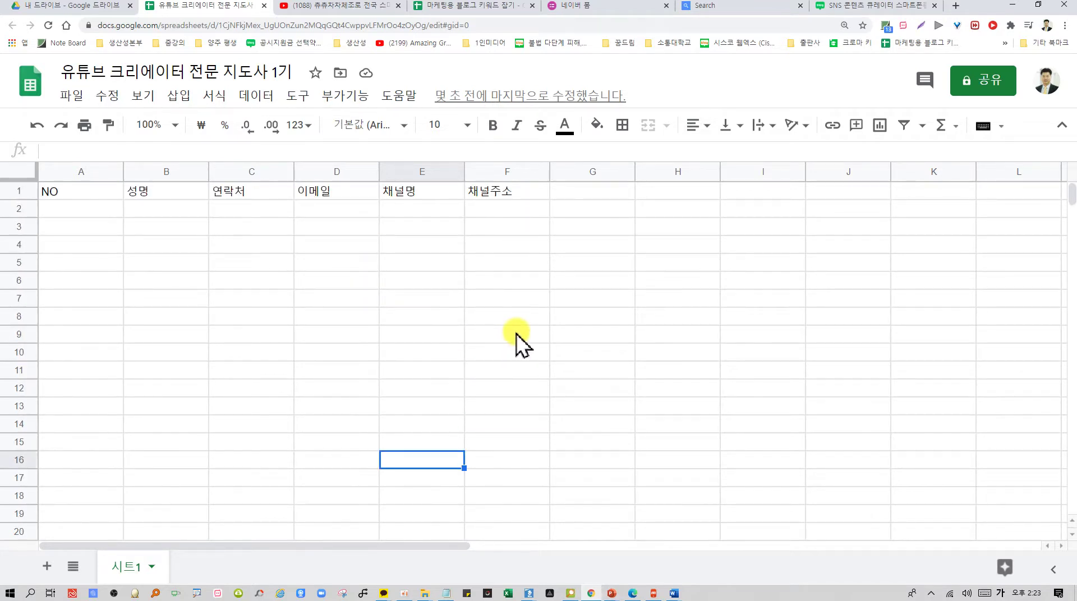
left_click(74, 194)
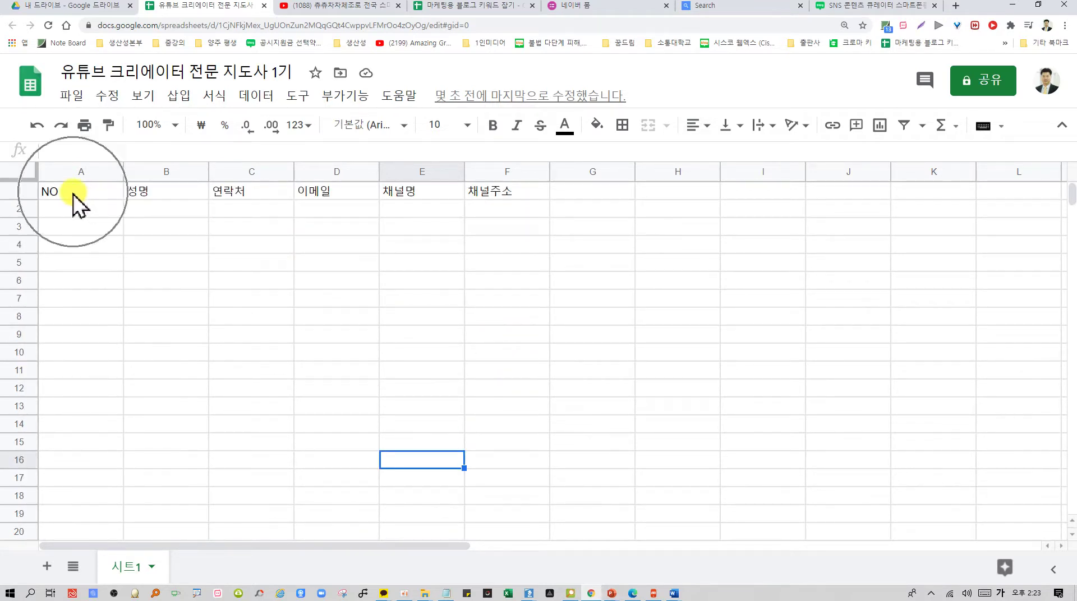
left_click(19, 169)
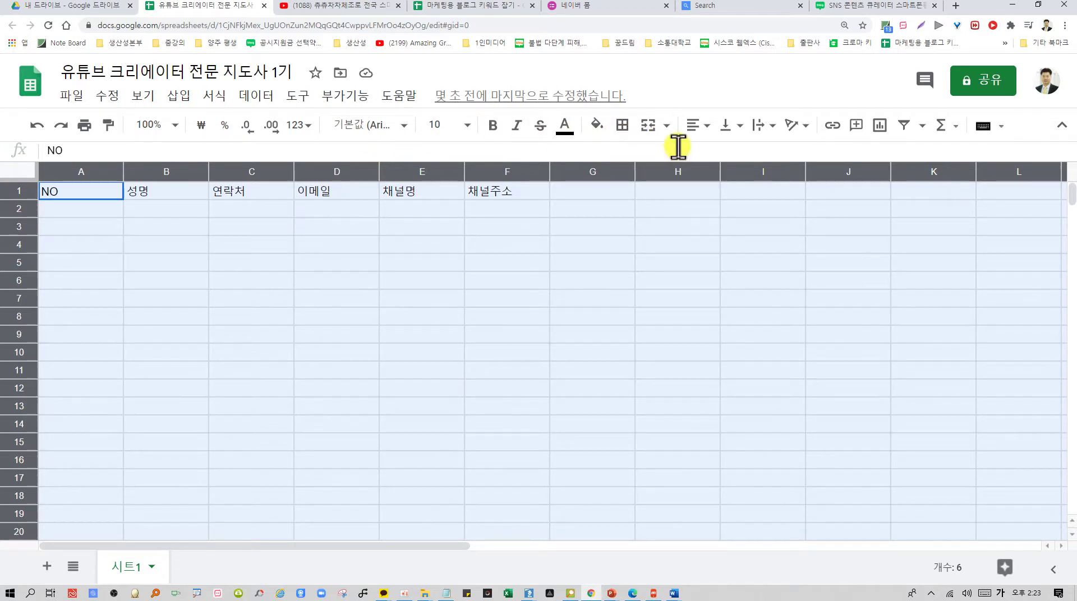
left_click(710, 127)
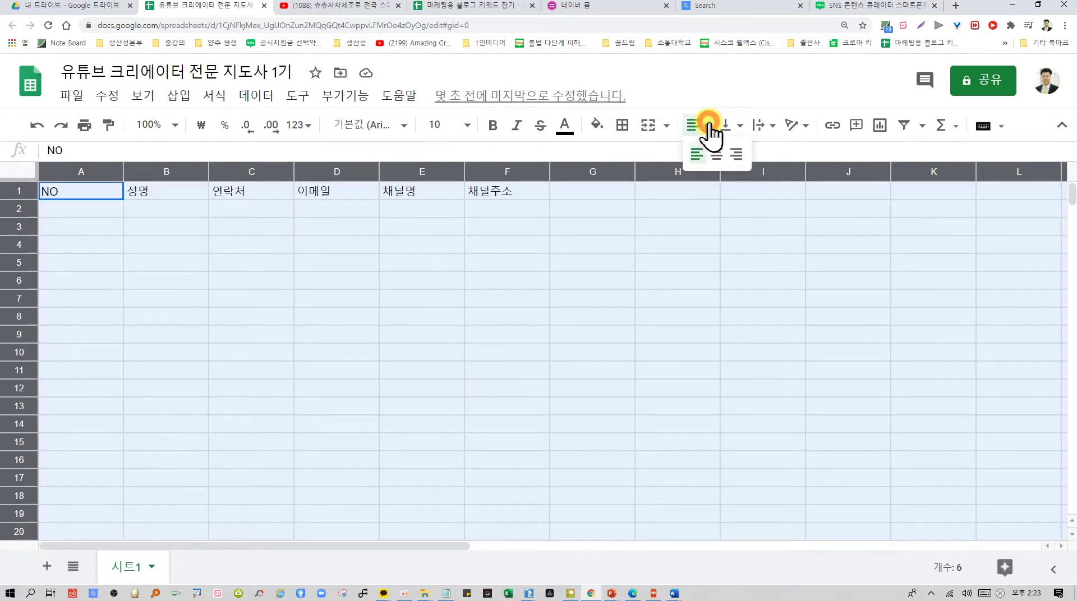
left_click(716, 154)
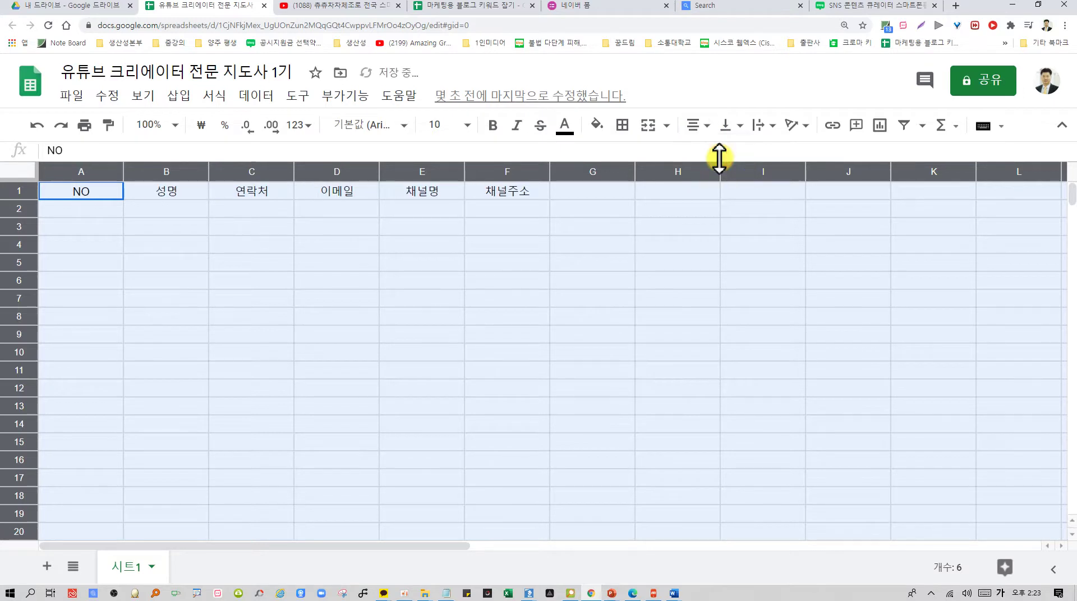
left_click(738, 126)
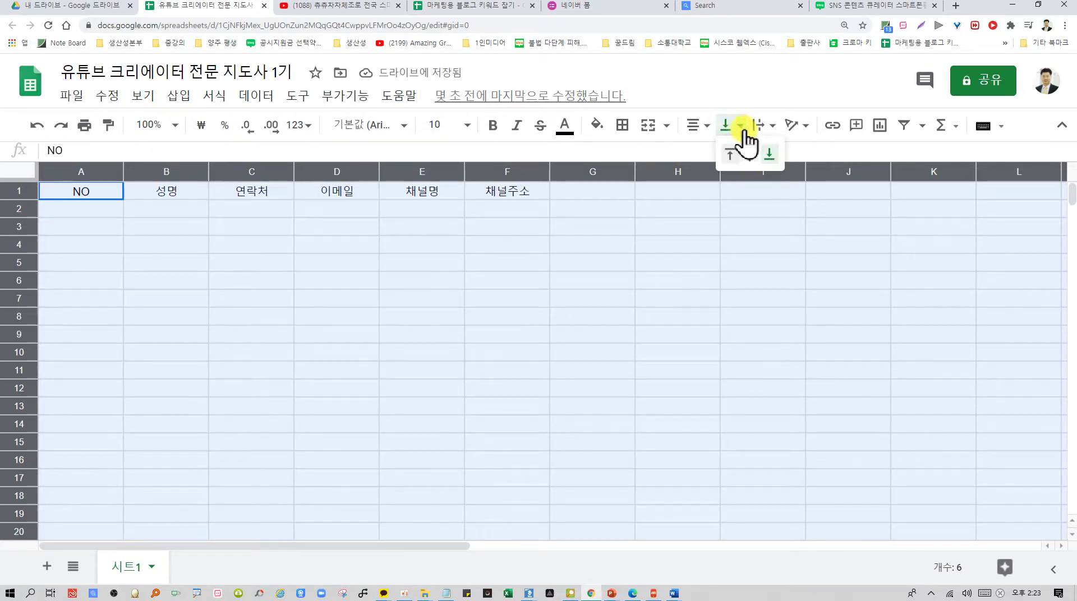
left_click(751, 155)
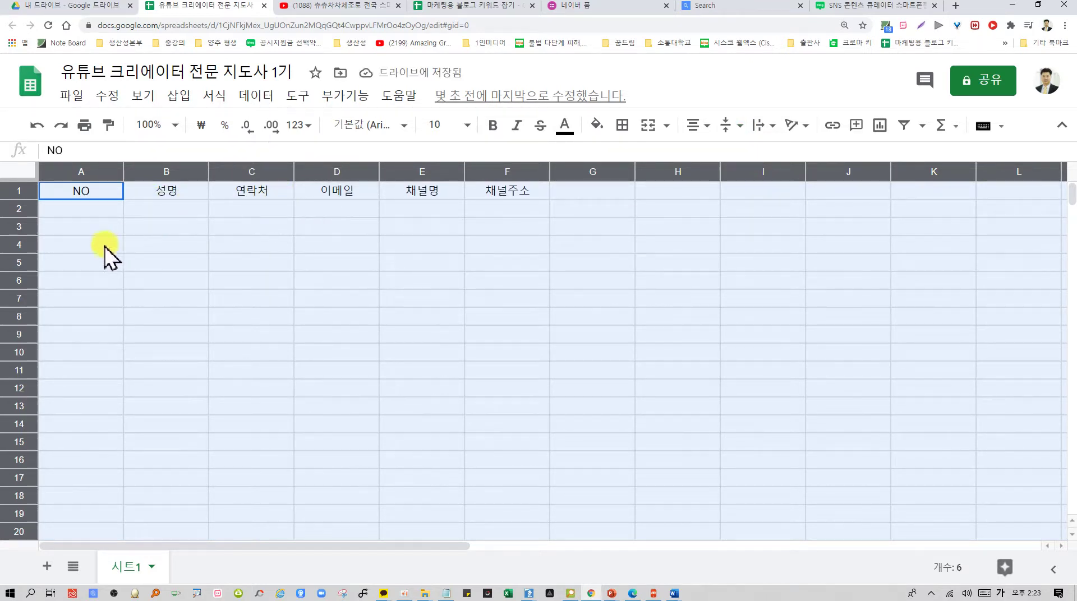
Make every row taller and every column wider
left_click_drag(22, 217, 23, 230)
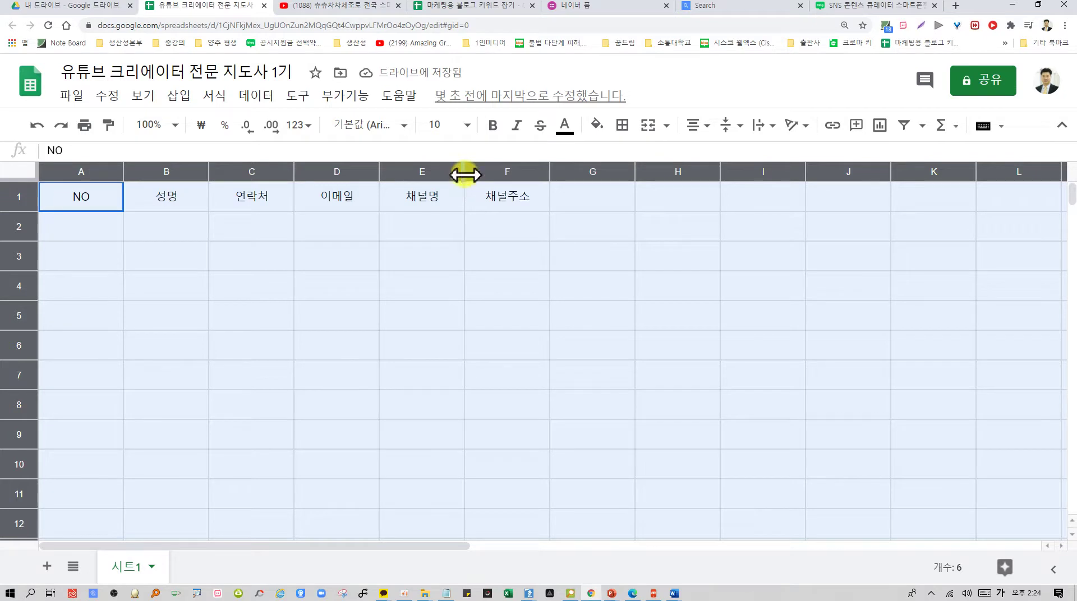
left_click_drag(465, 174, 489, 175)
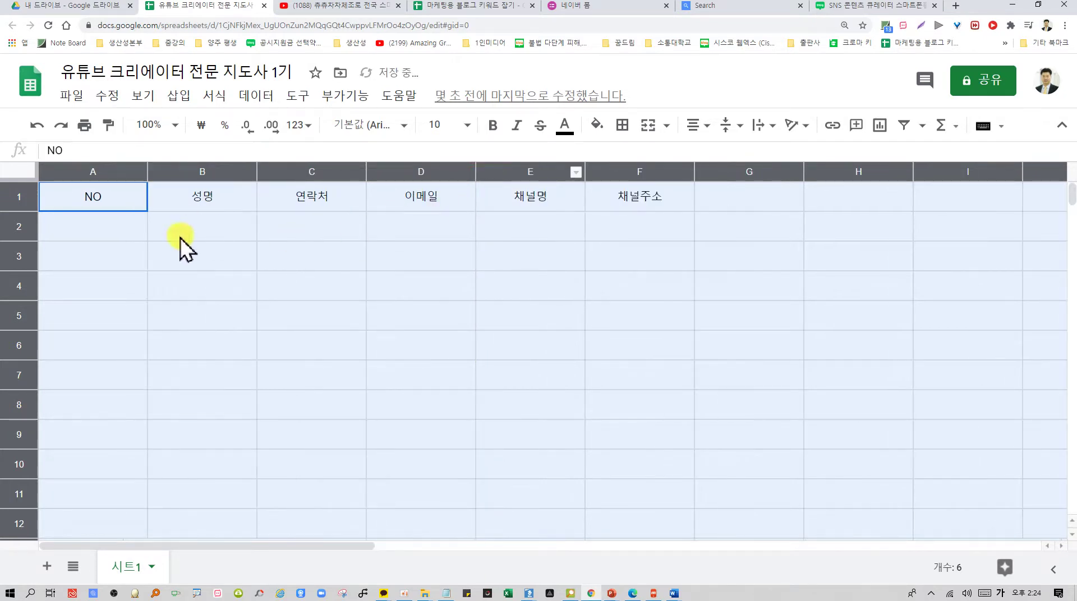
left_click(729, 263)
Enter the first four participants' names in cells A2 through A5
left_click(107, 230)
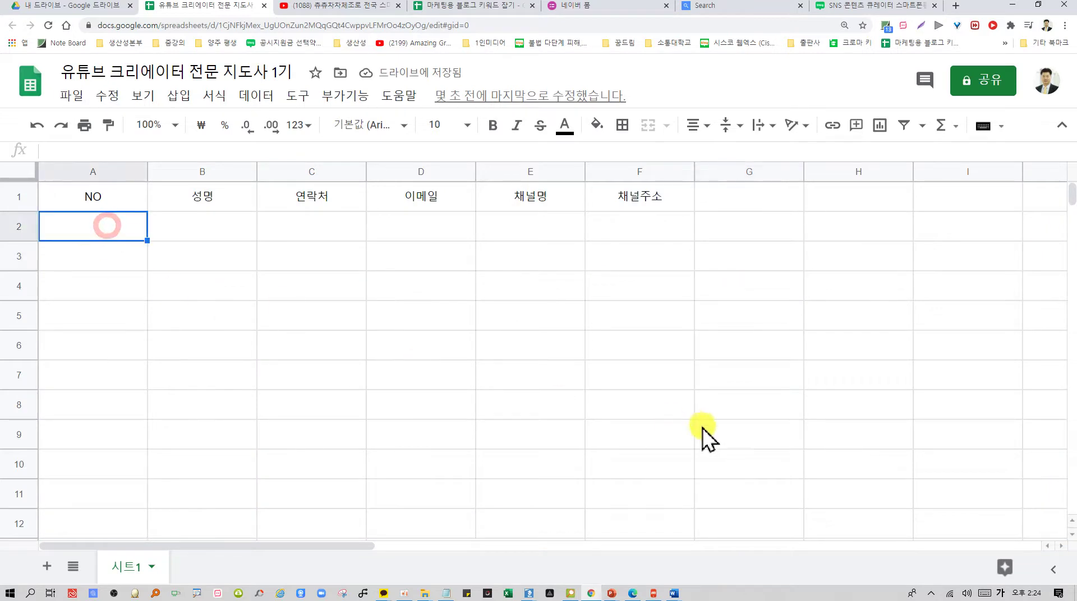
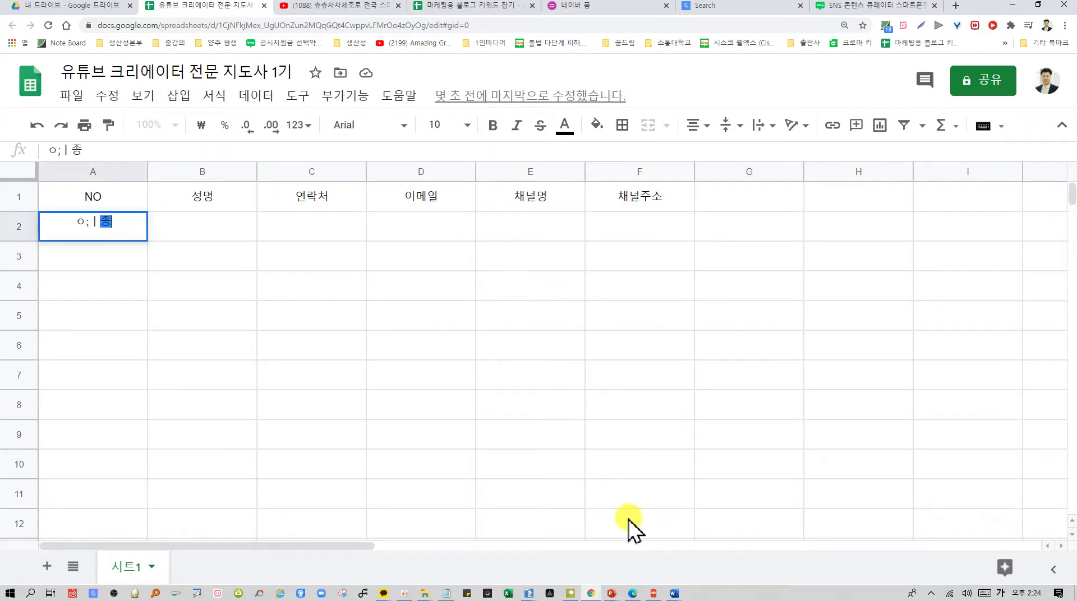
key("Return")
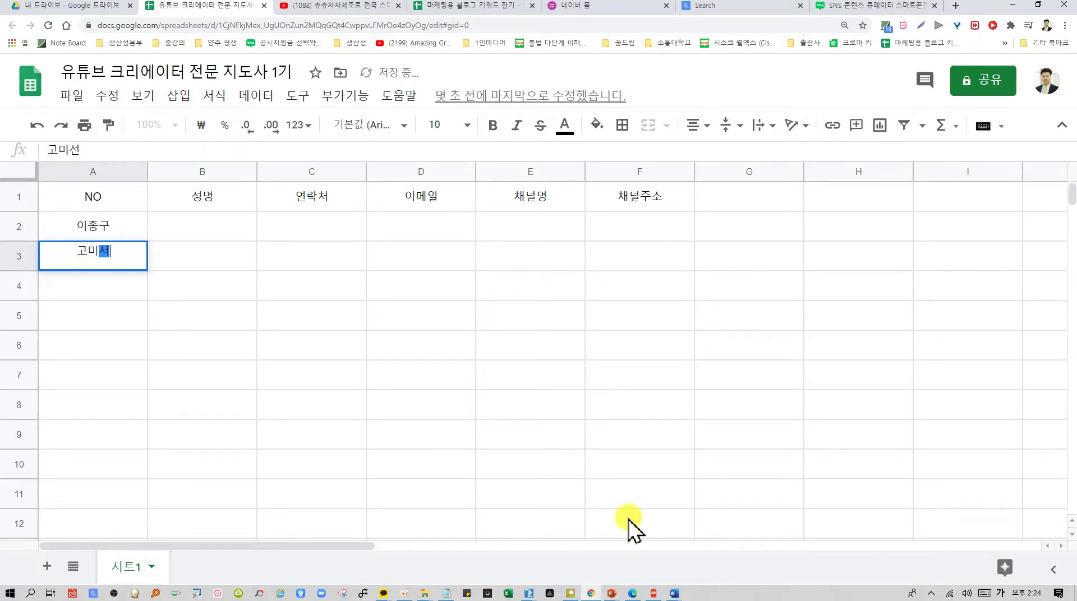
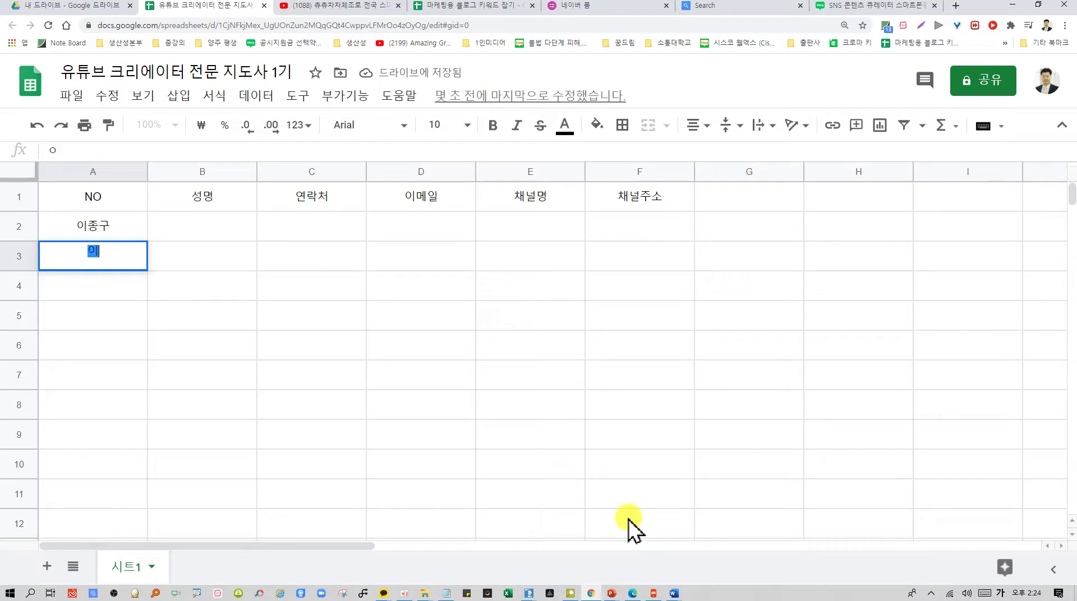
key("Return")
key("Return")
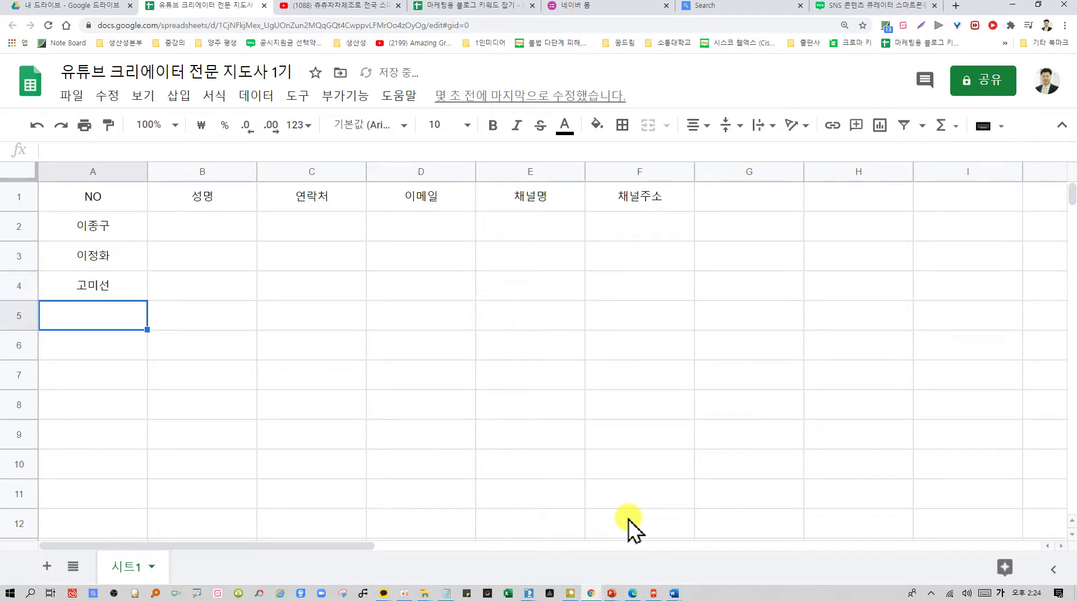
key("Return")
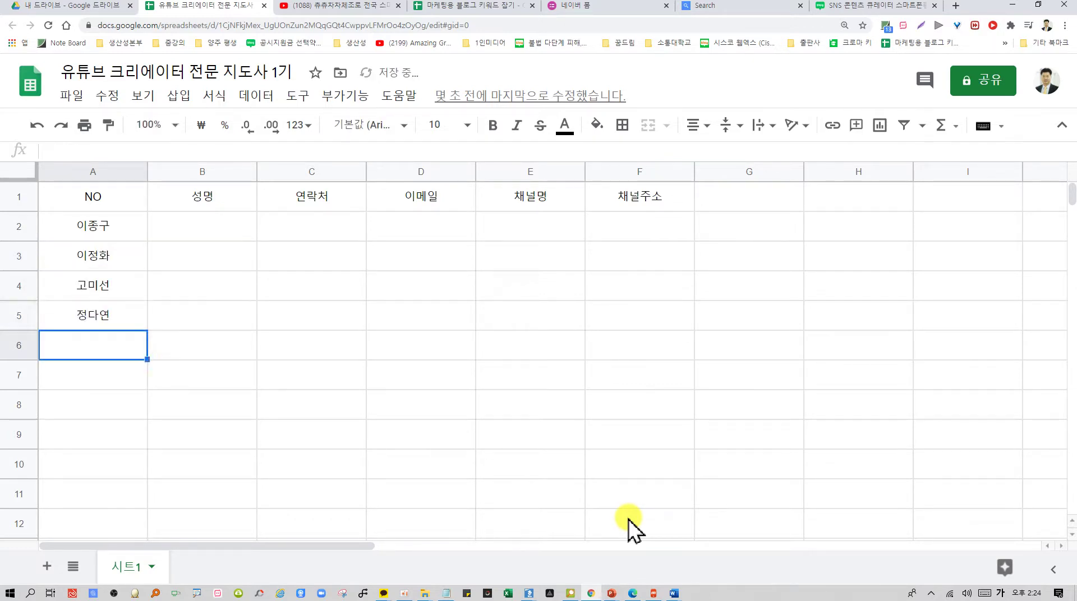
Enter the remaining participants' names in cells A6 through A11
type("ㅂㅈ")
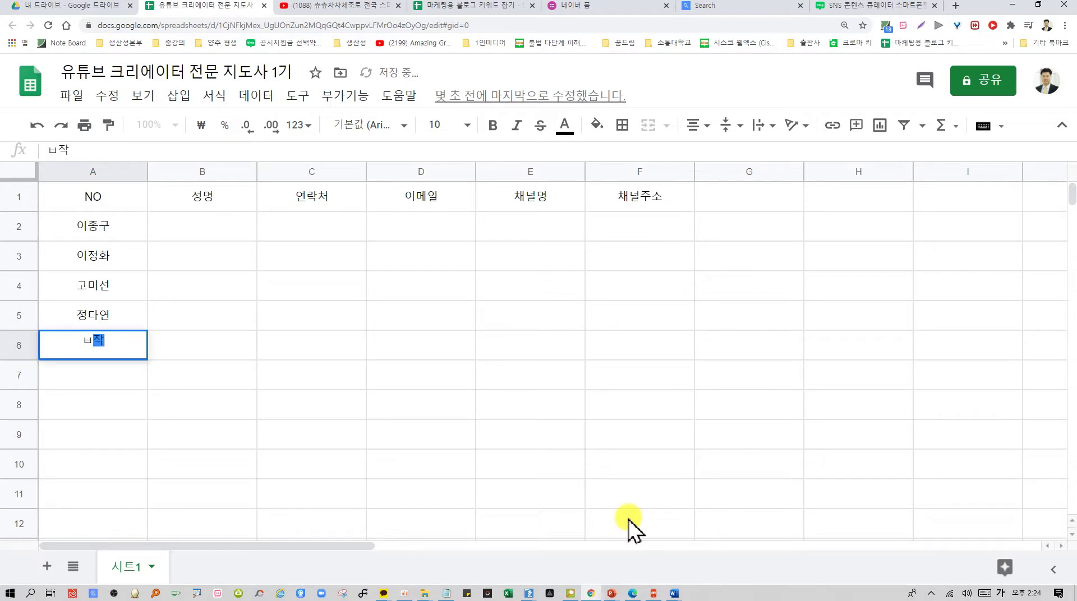
key("BackSpace")
key("BackSpace")
key("BackSpace")
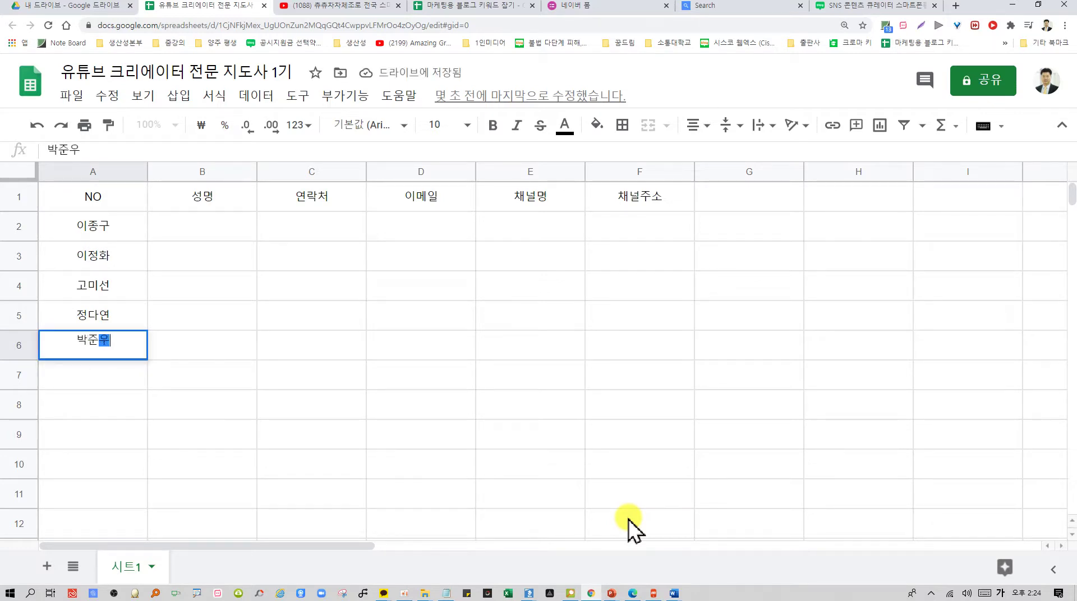
type("ㅇ")
key("Return")
type("선숭")
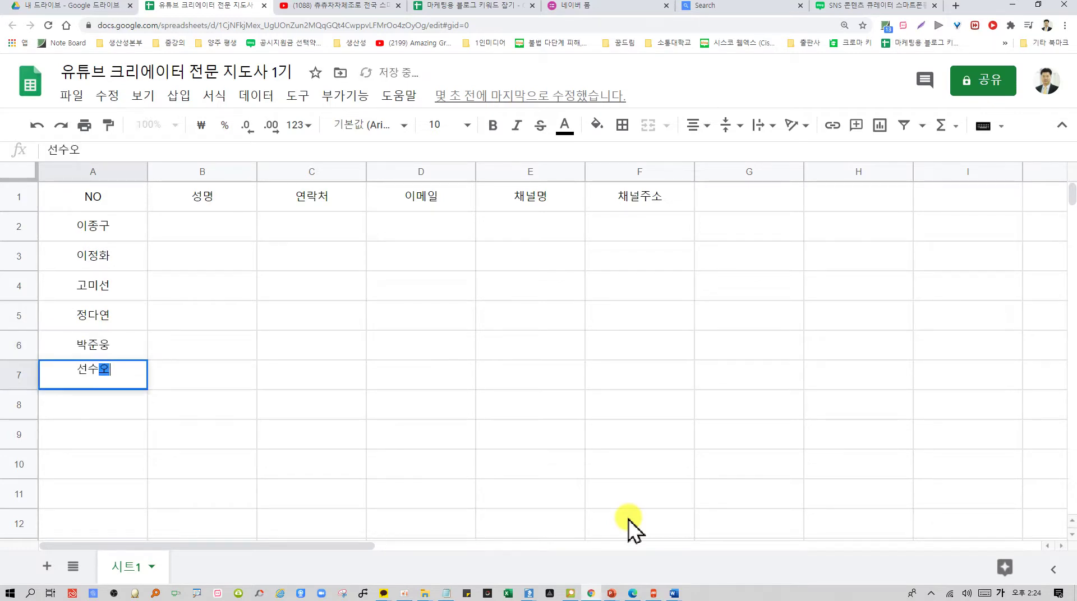
key("Return")
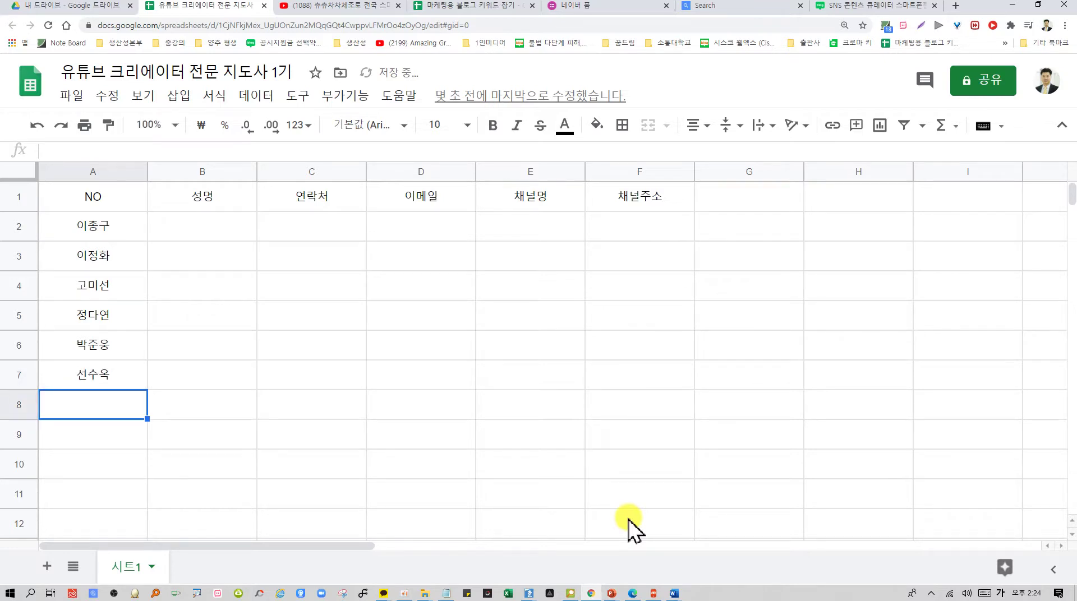
key("Return")
type("ㄱ")
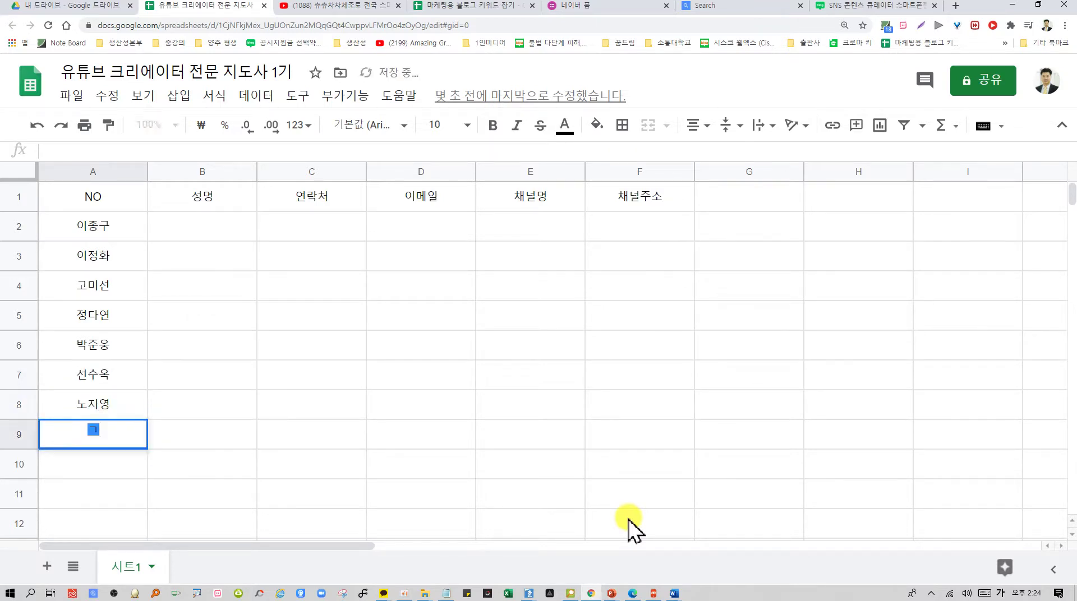
type("짓선")
key("Return")
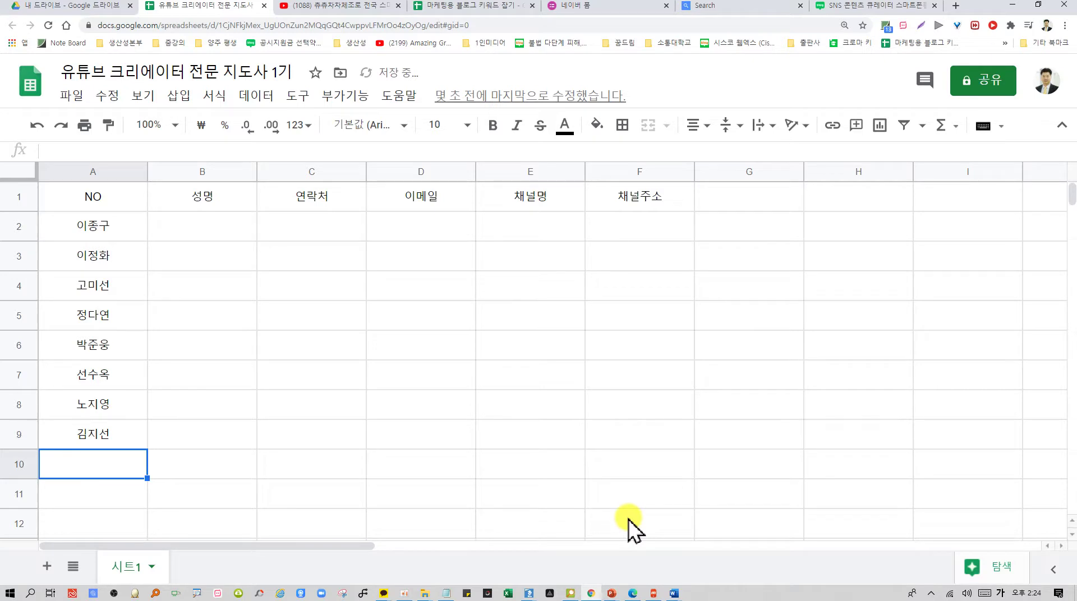
key("Return")
key("Return")
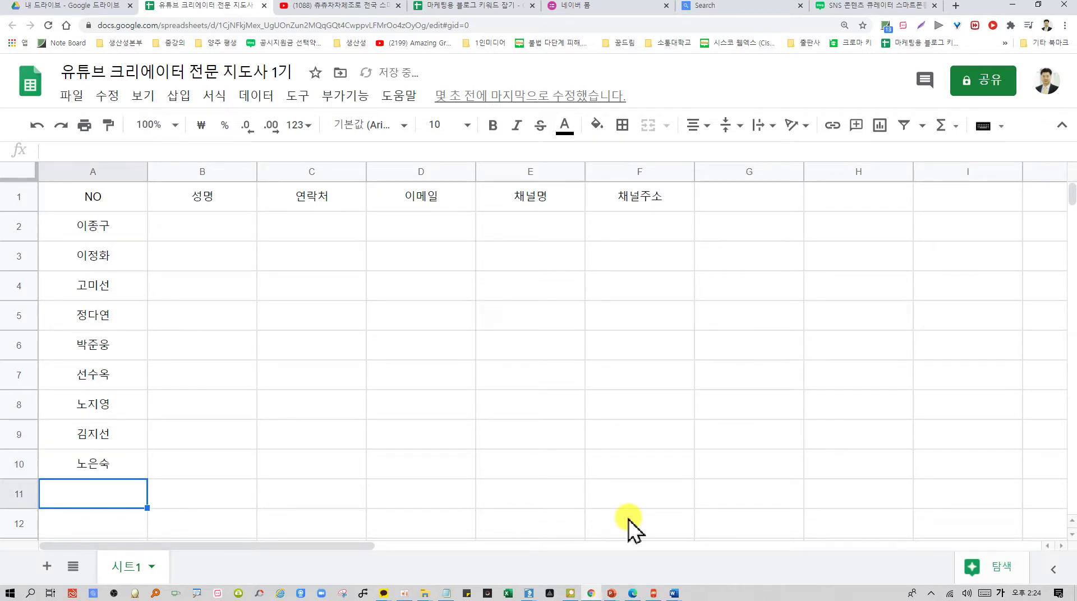
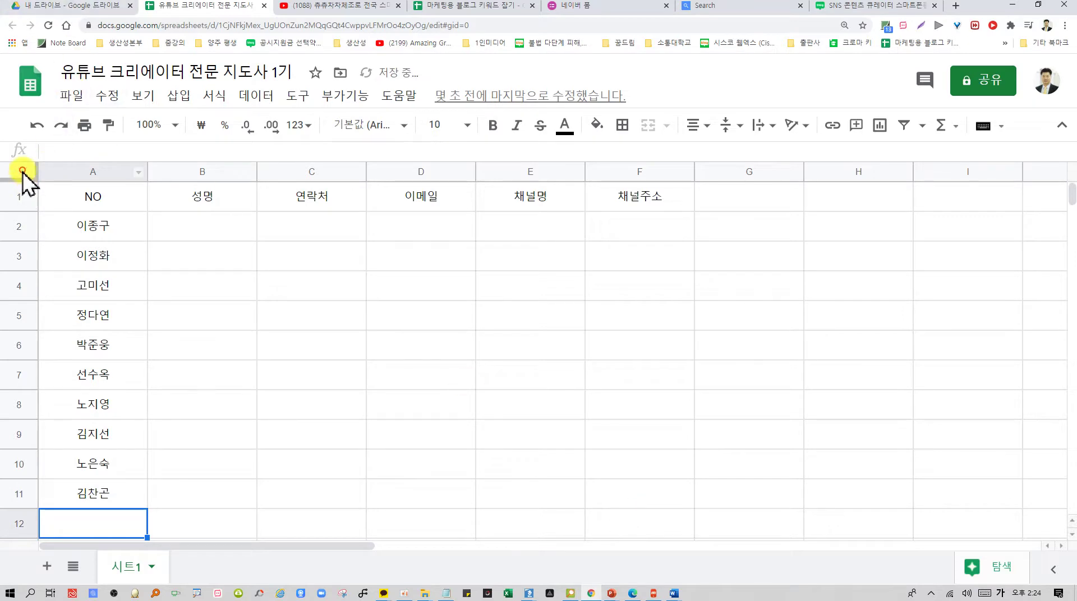
Select the whole sheet and shrink every row to a smaller height
left_click(22, 170)
left_click_drag(23, 270, 23, 265)
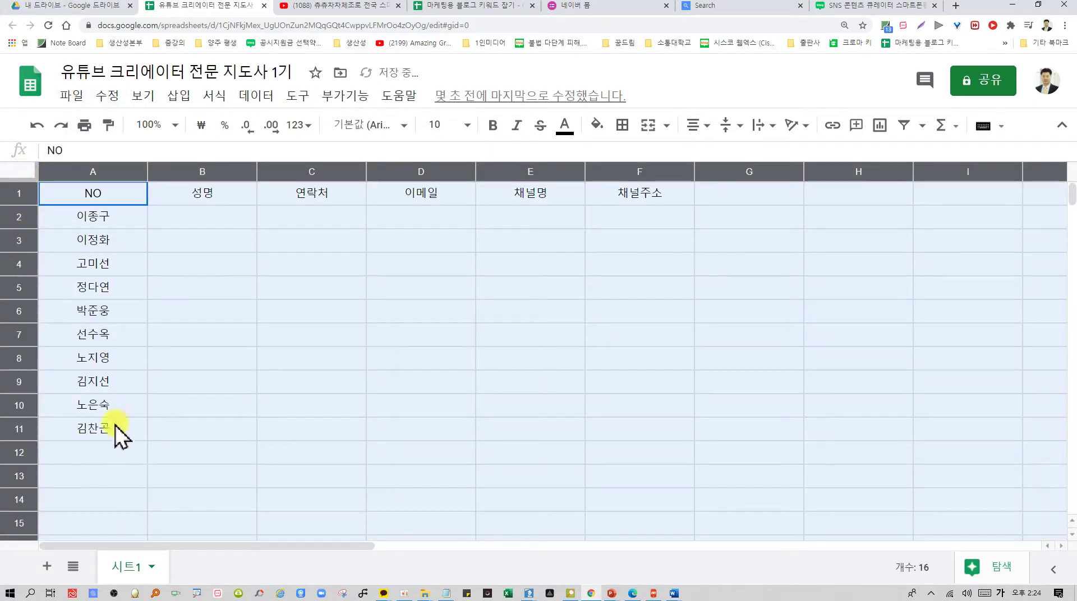
left_click_drag(19, 205, 19, 201)
Enter the next six participant names in cells A12 through A17
left_click(112, 408)
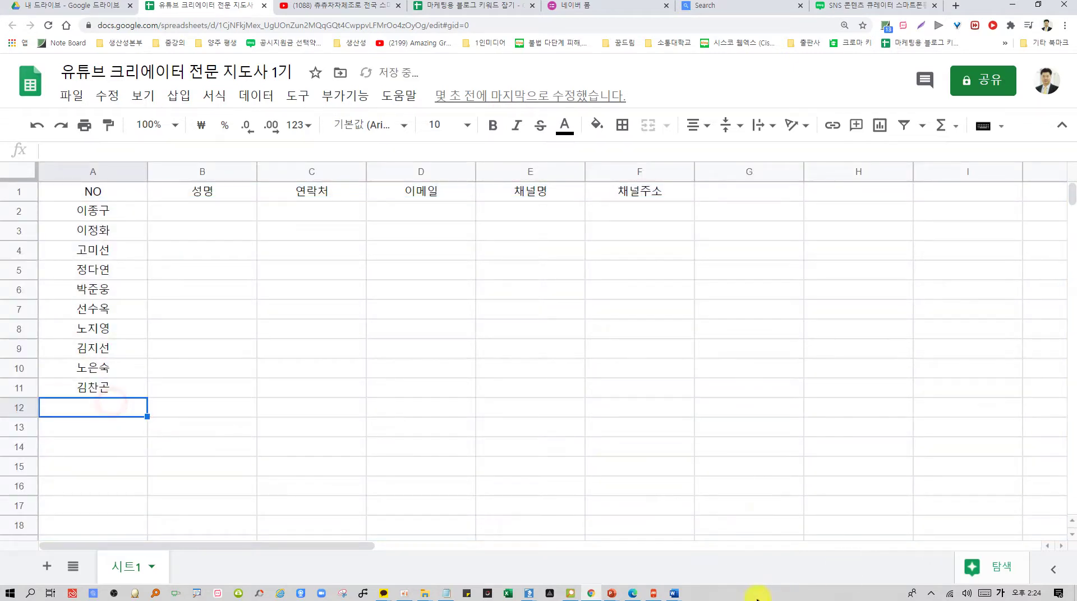
key("Return")
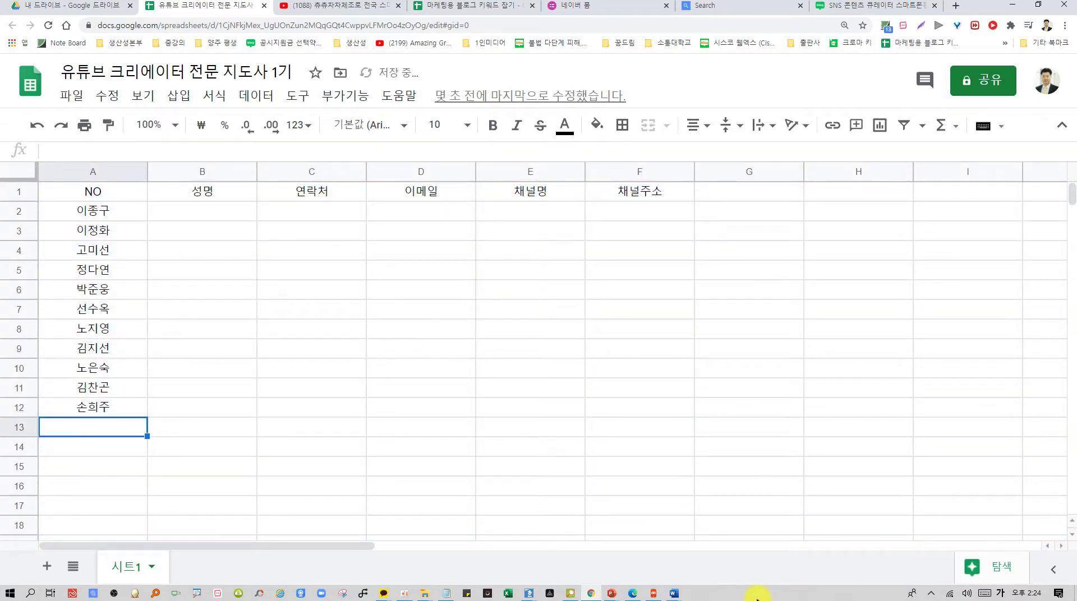
key("Return")
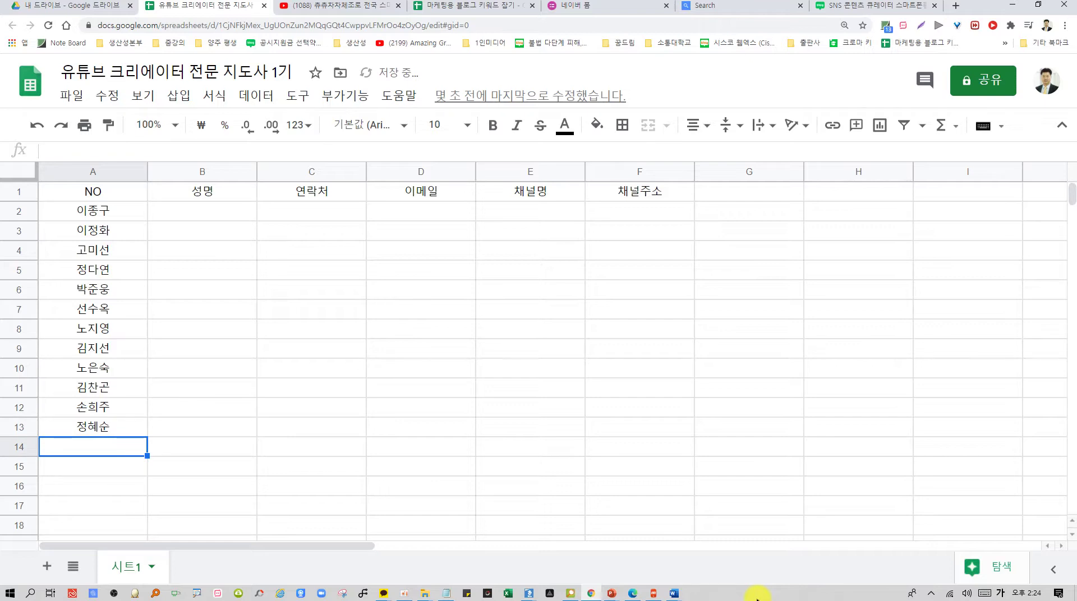
key("Return")
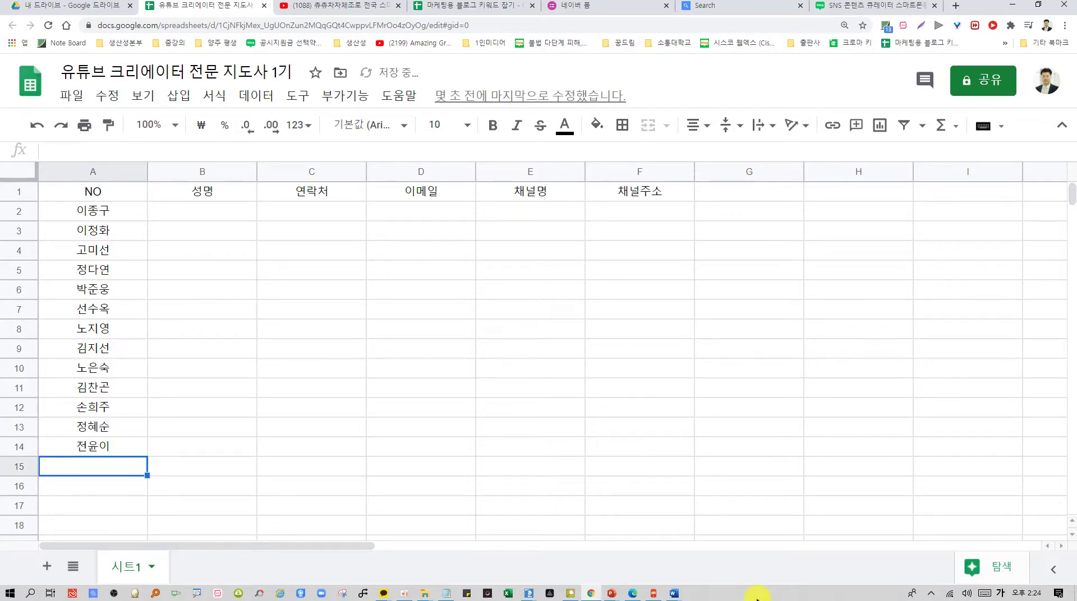
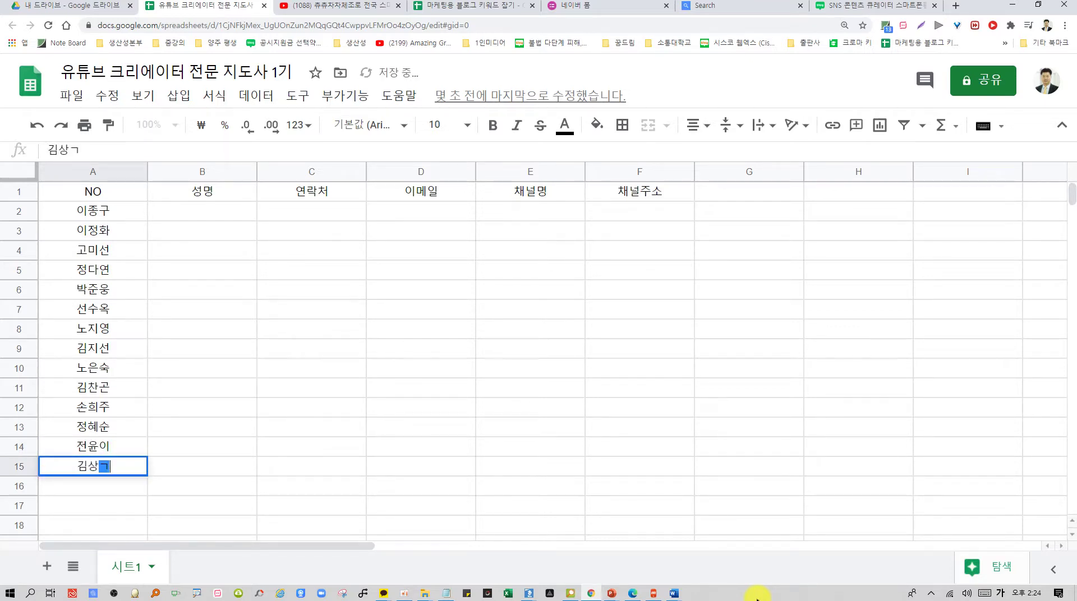
key("Return")
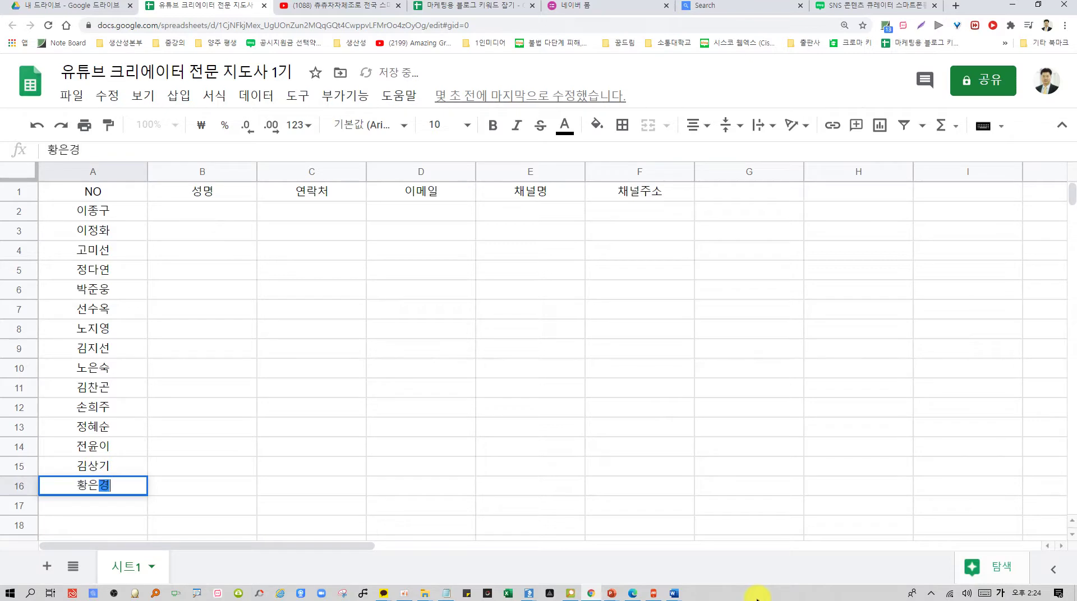
key("Return")
key("Return")
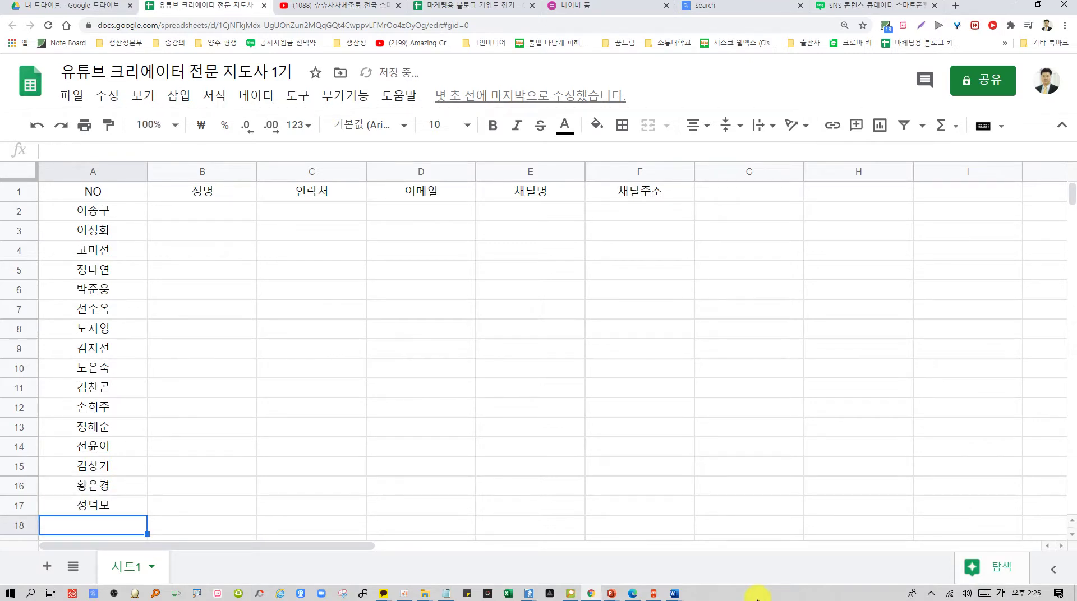
Enter seven more participant names in cells A18 through A24
scroll(528, 436, "down", 3)
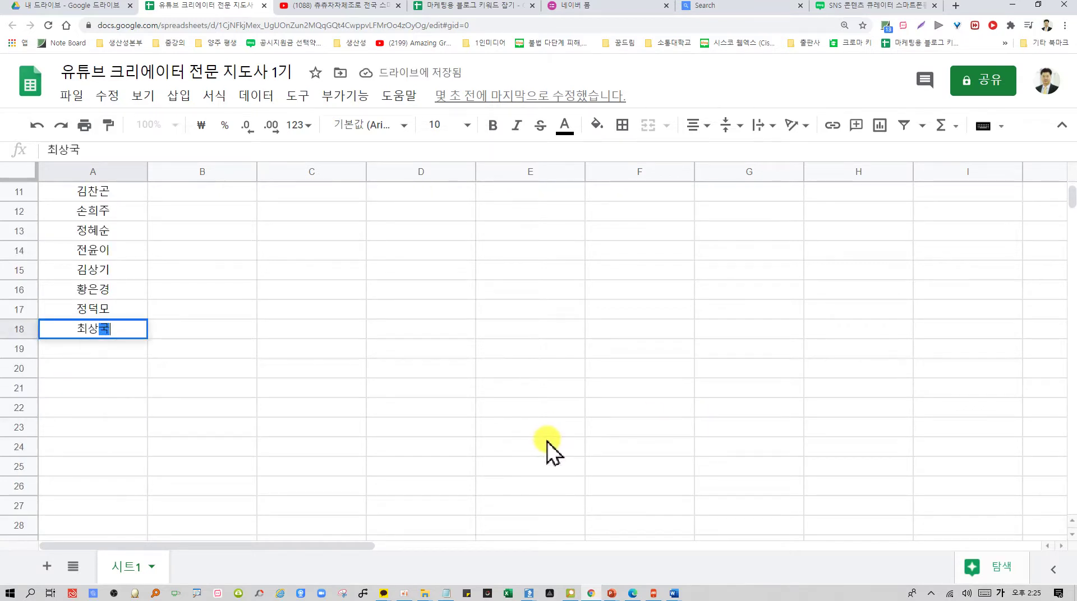
key("Return")
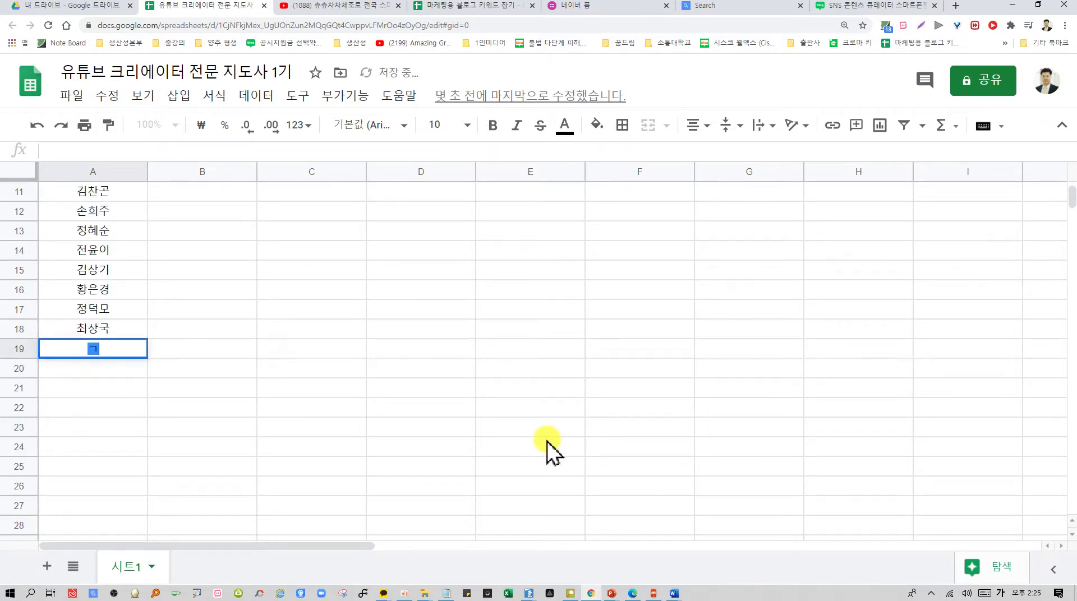
key("Return")
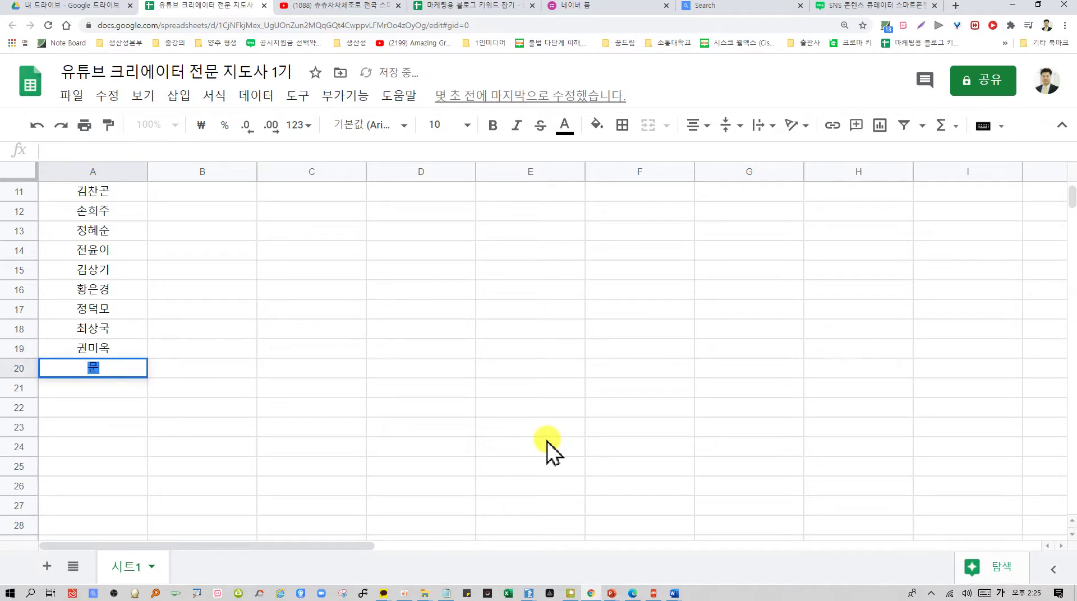
key("Return")
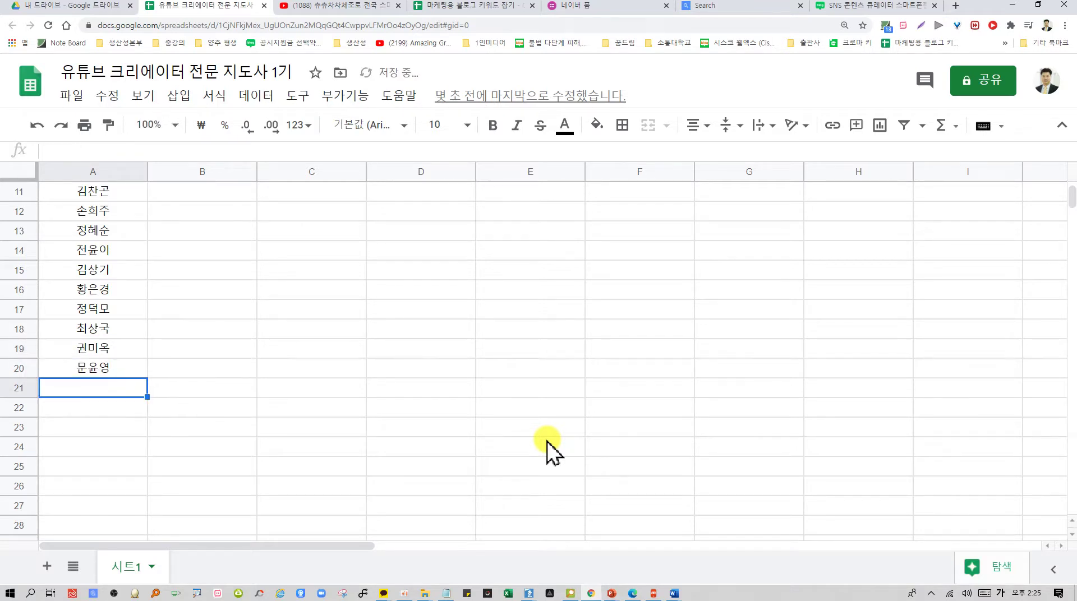
key("Return")
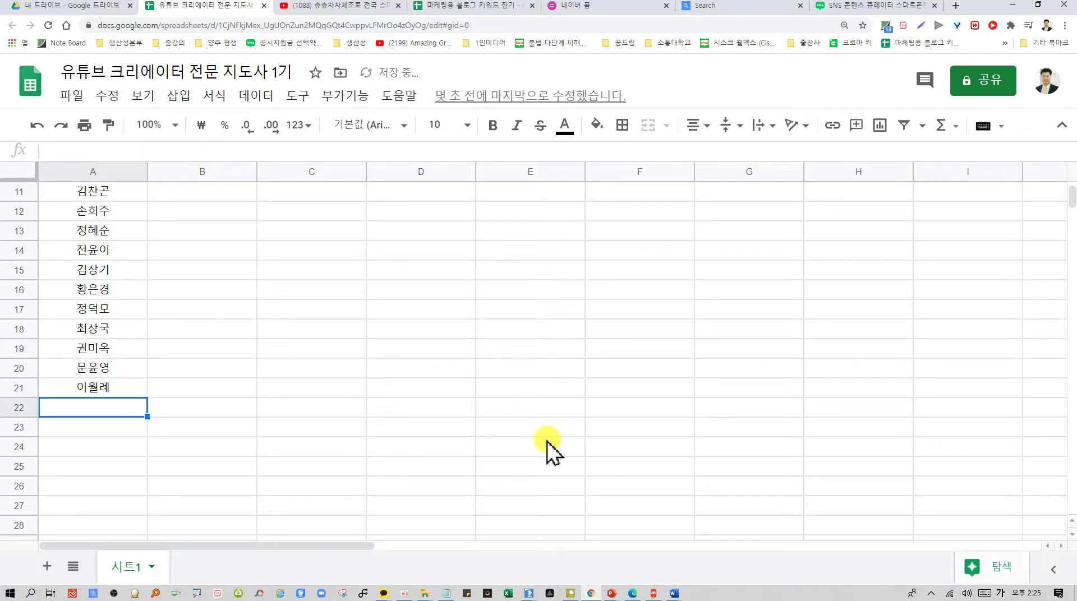
key("Return")
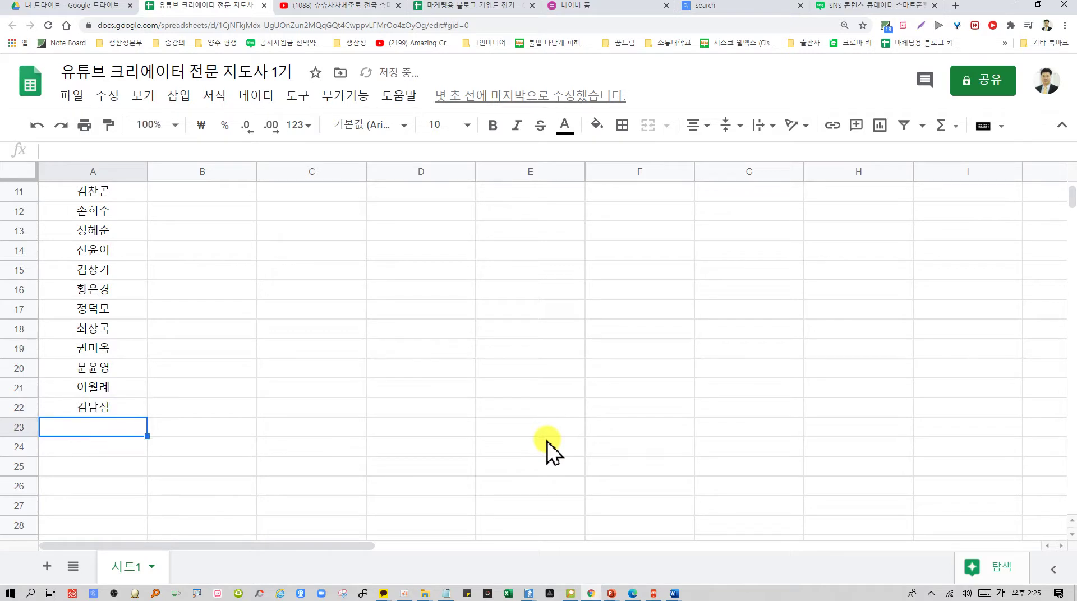
key("Return")
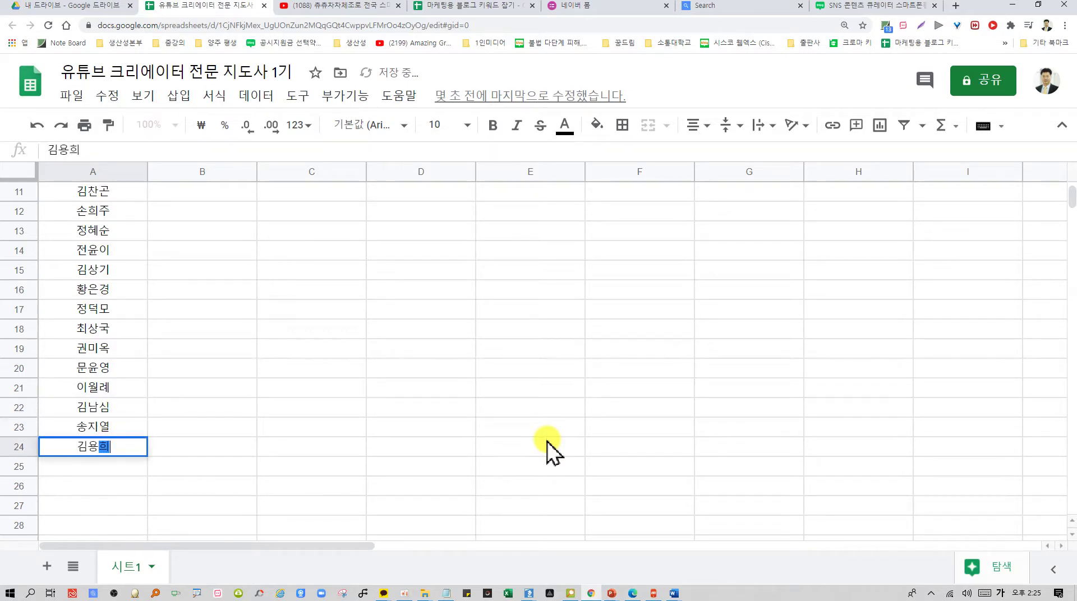
key("Return")
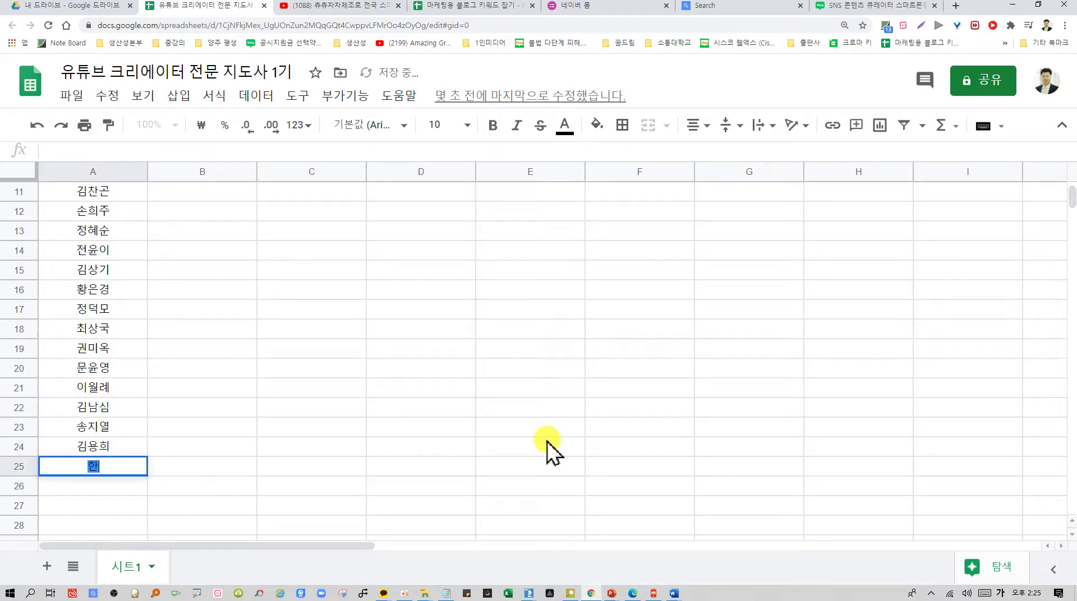
Enter the final participant names in A25 through A30, then select the A1:F30 roster range
key("Return")
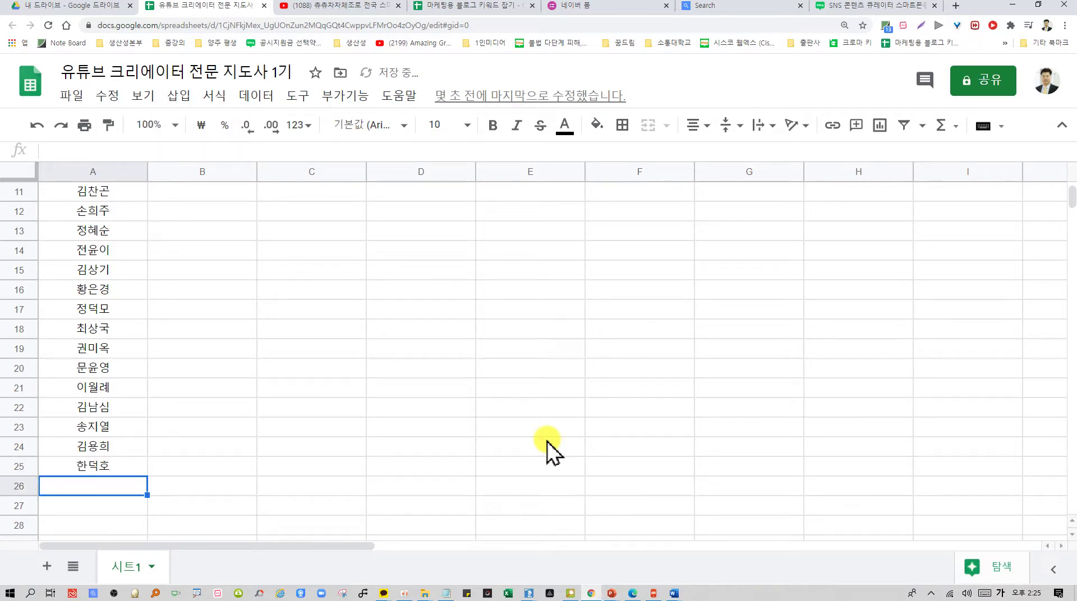
key("Return")
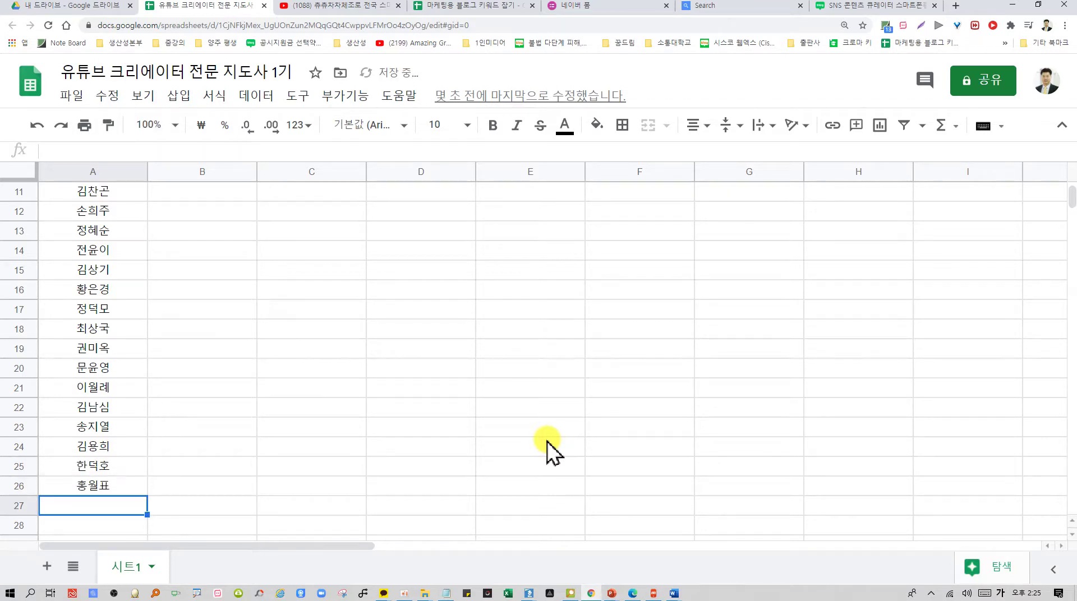
key("Return")
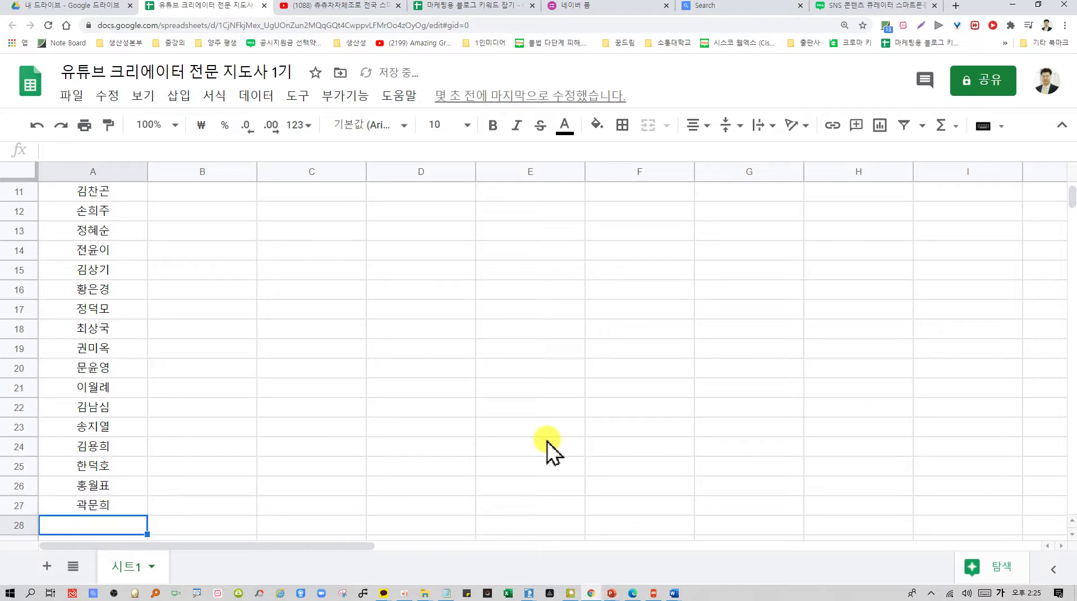
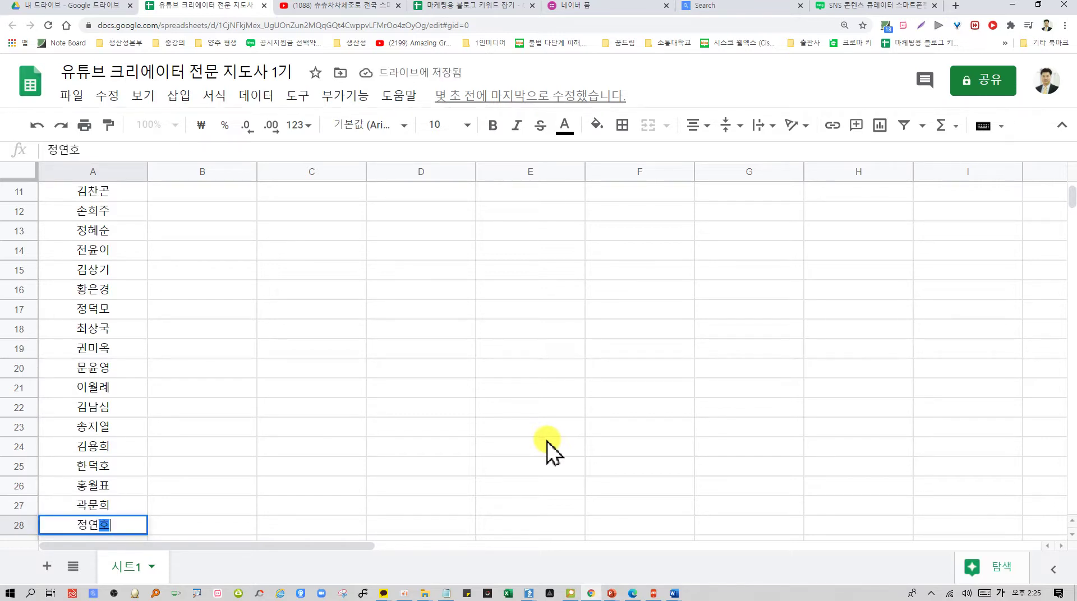
key("Return")
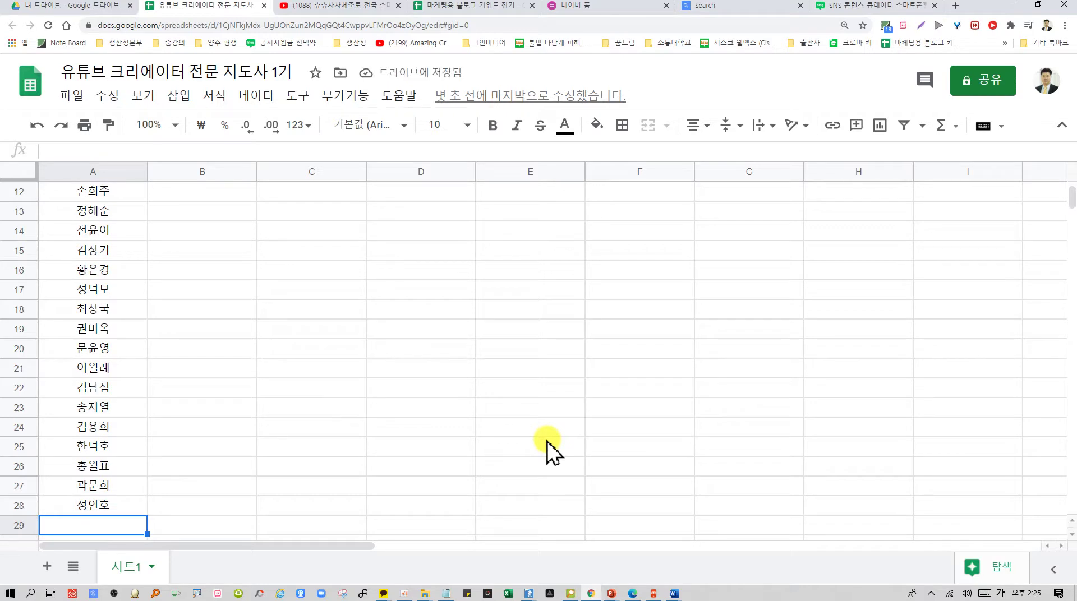
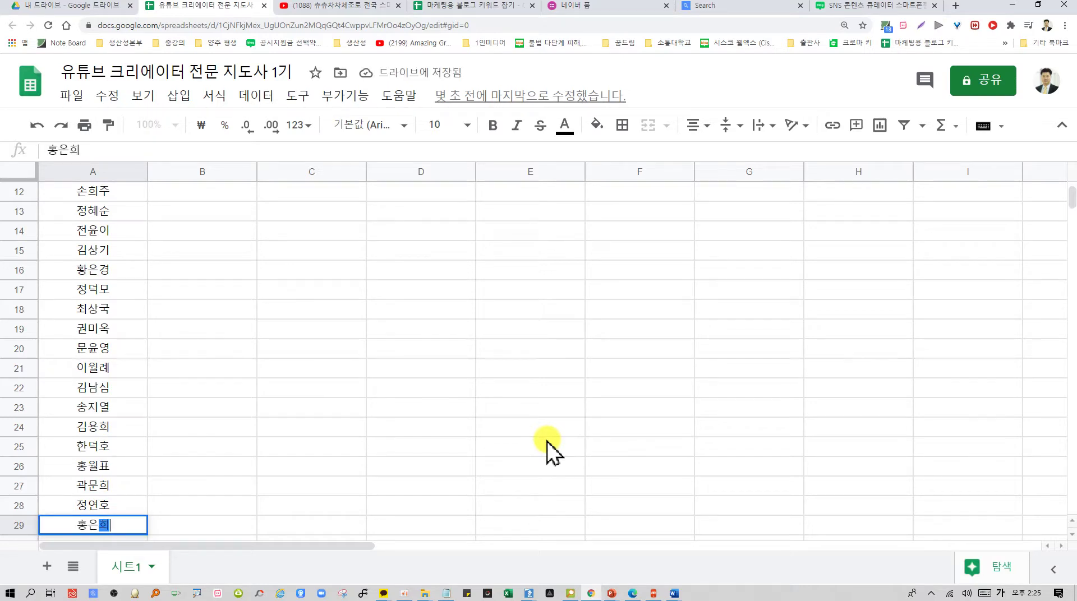
key("Return")
key("Return")
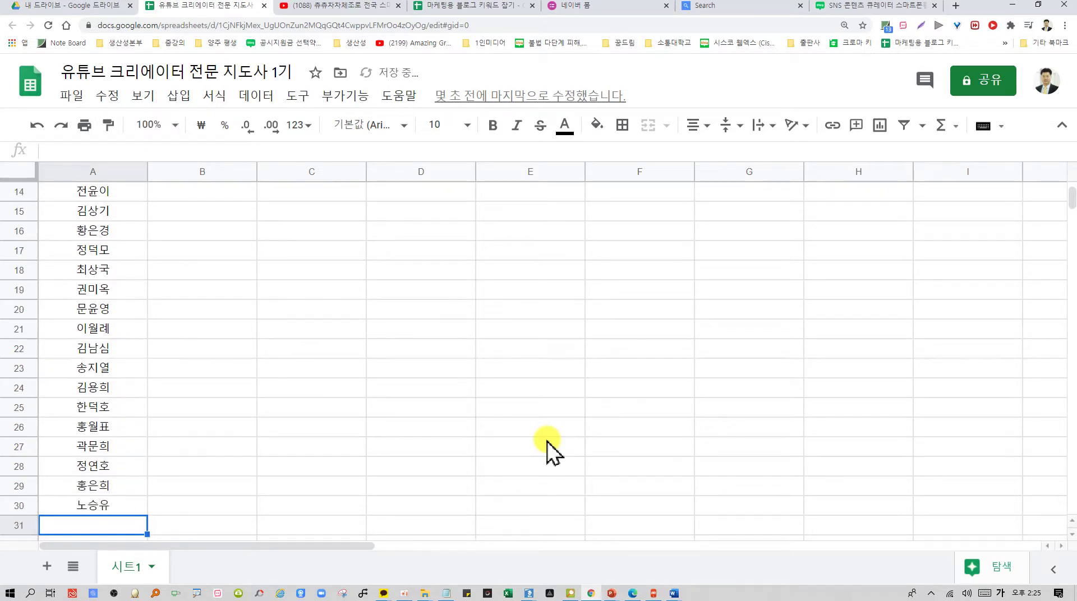
scroll(443, 399, "up", 5)
left_click_drag(90, 194, 621, 392)
Apply All borders to A1:F30 and widen the 채널주소 column F
left_click(622, 124)
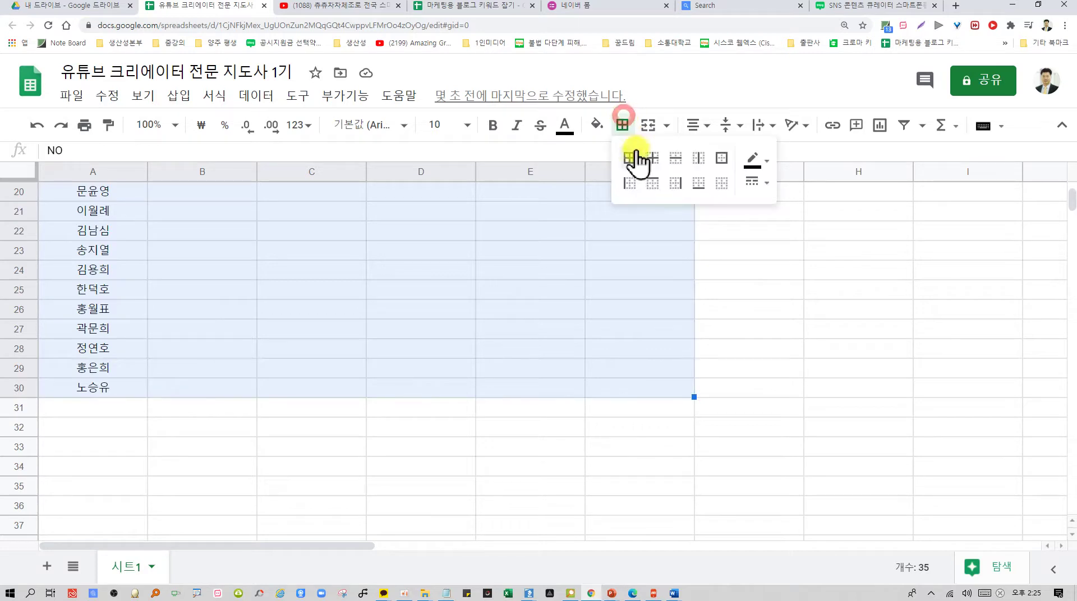
left_click(630, 159)
scroll(704, 436, "up", 6)
left_click(818, 370)
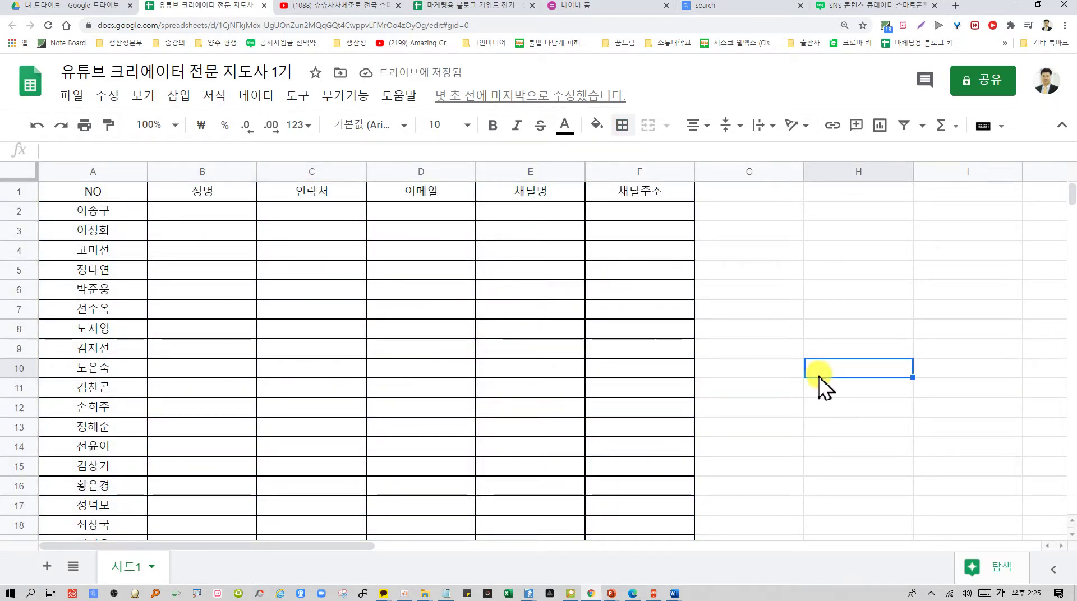
left_click_drag(694, 170, 855, 178)
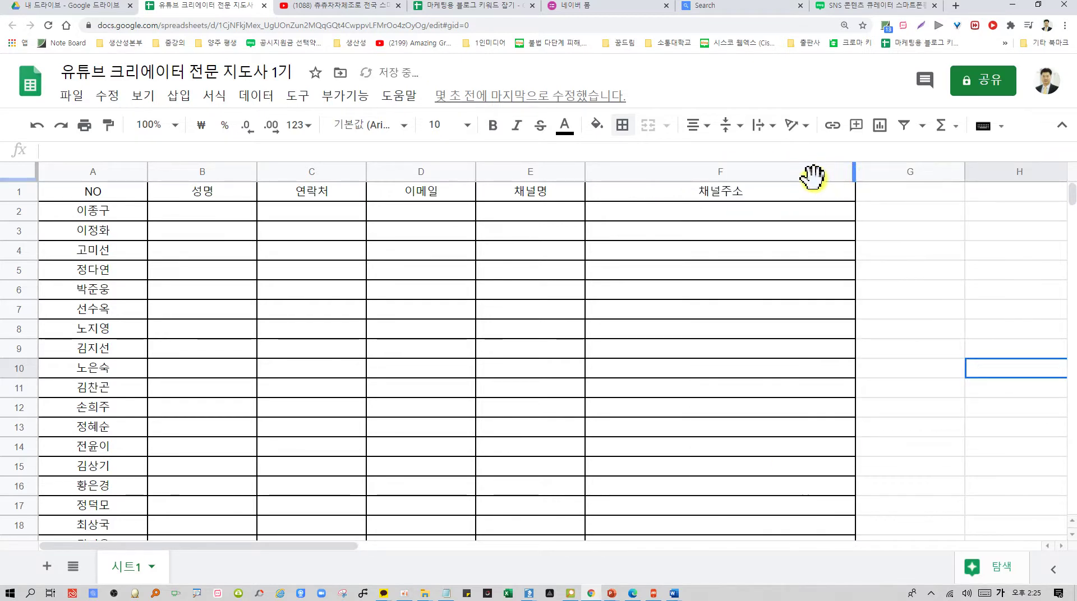
scroll(143, 390, "down", 5)
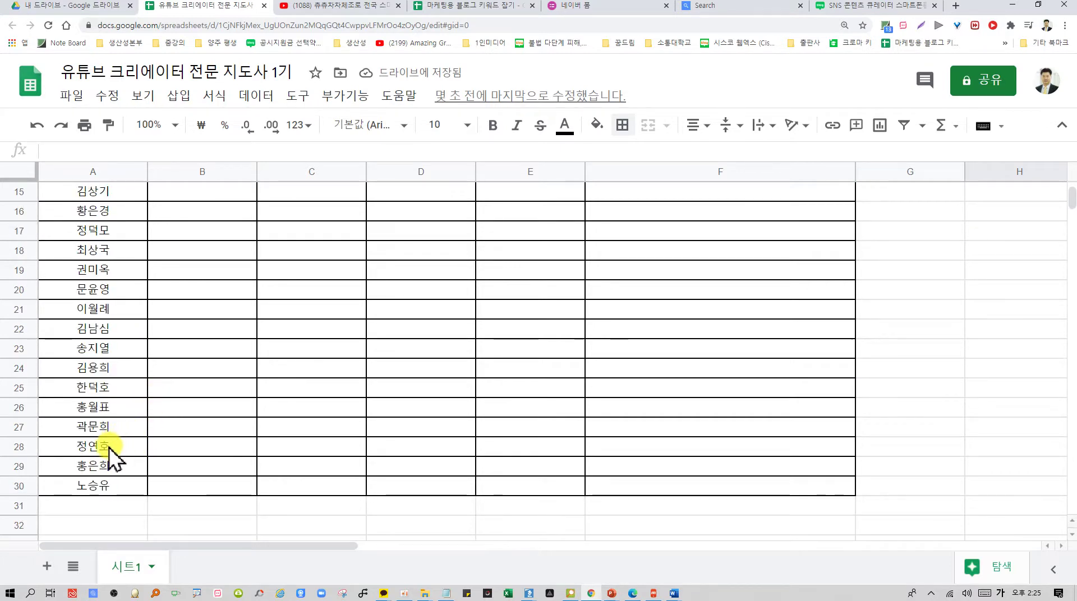
Retype the misspelled participant name in cell A28 with its correct spelling
left_click(109, 447)
key("BackSpace")
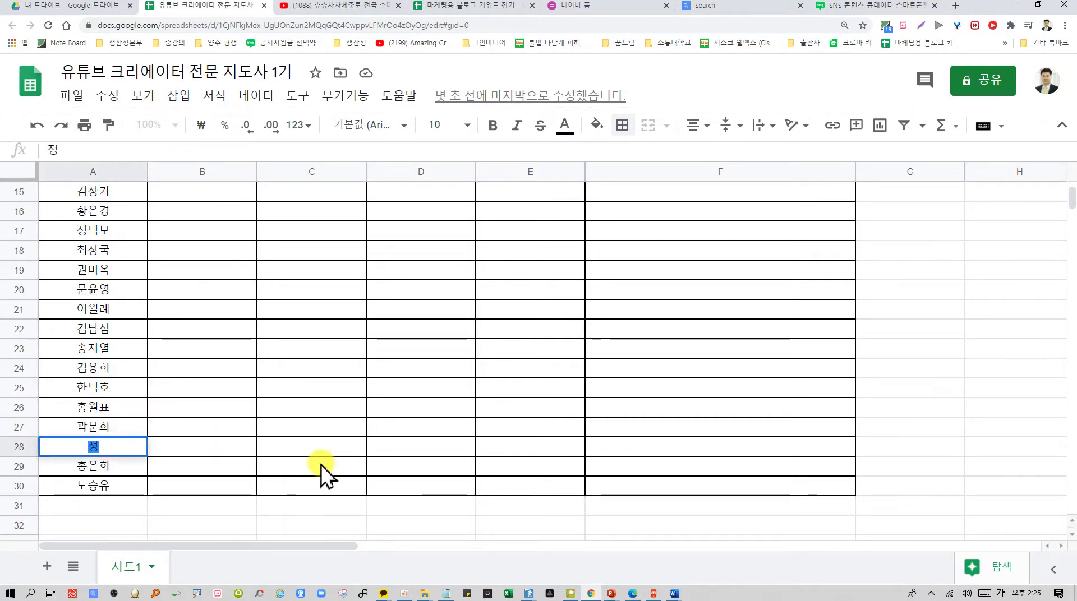
key("Return")
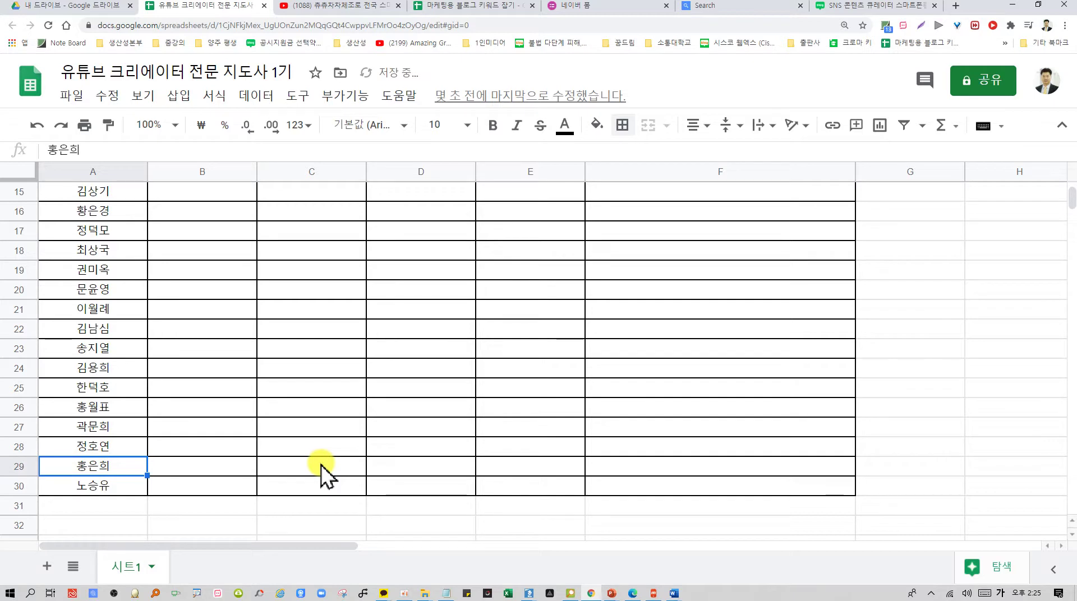
scroll(348, 508, "up", 5)
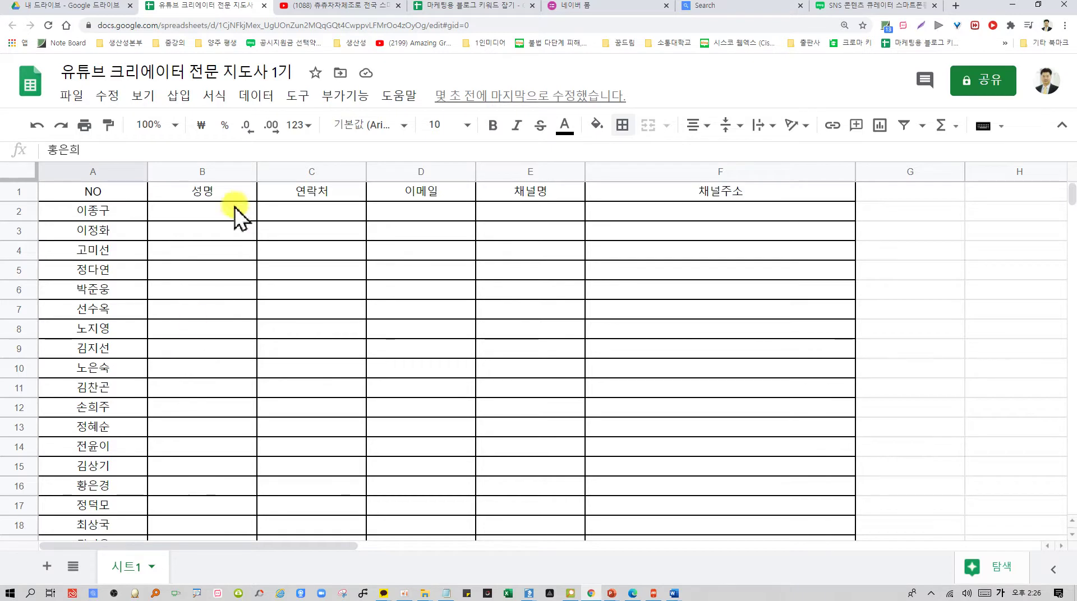
Move the names from column A into column B under 성명, clearing column A
left_click(217, 212)
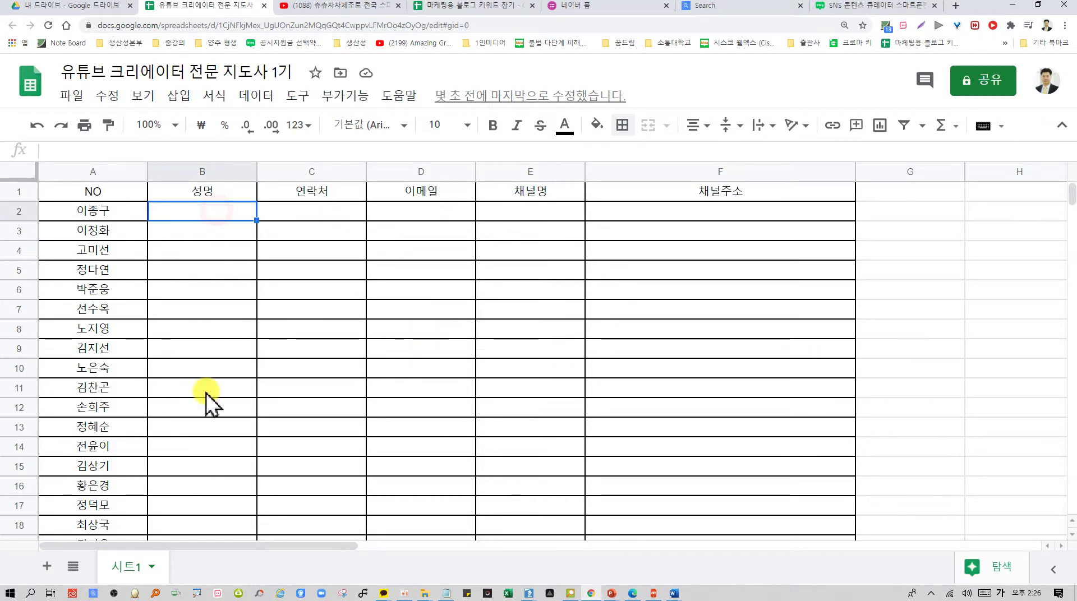
left_click_drag(109, 212, 137, 476)
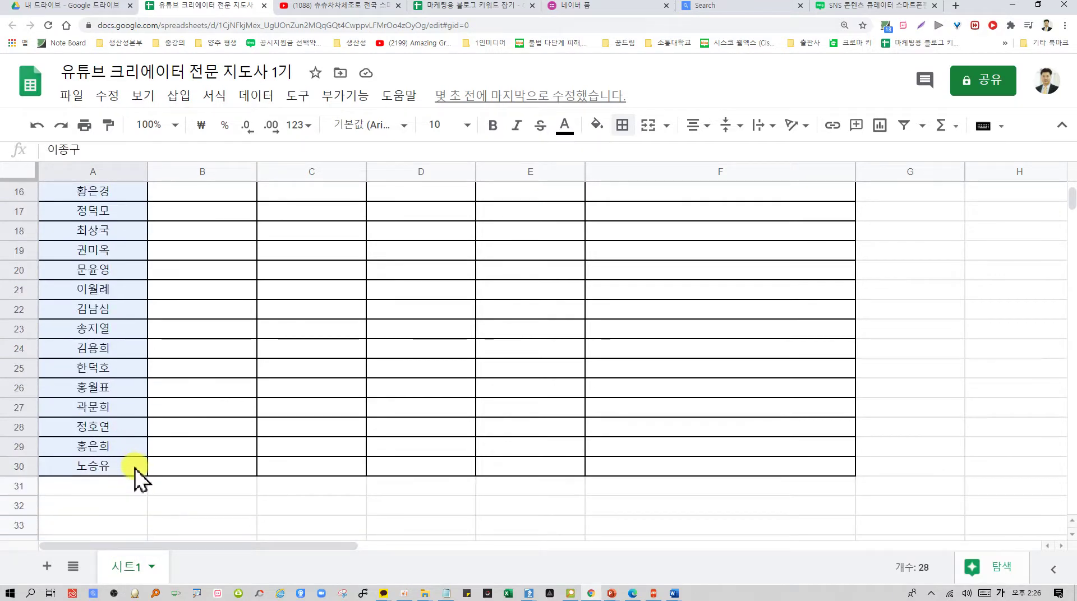
key("ctrl+c")
scroll(223, 433, "up", 5)
left_click(213, 213)
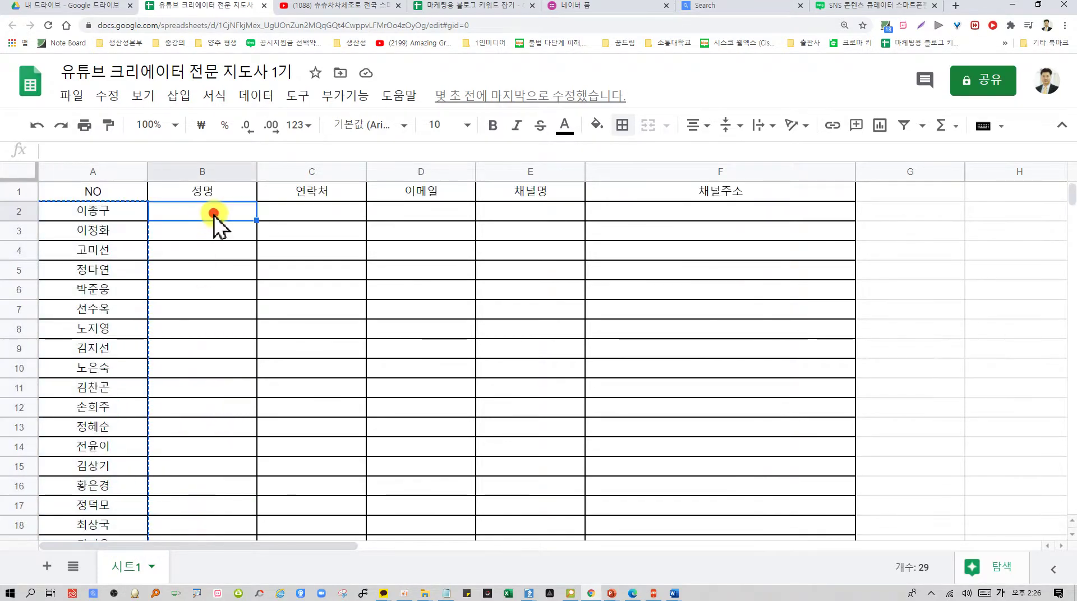
key("ctrl+v")
left_click_drag(109, 213, 96, 577)
key("Delete")
scroll(137, 498, "up", 7)
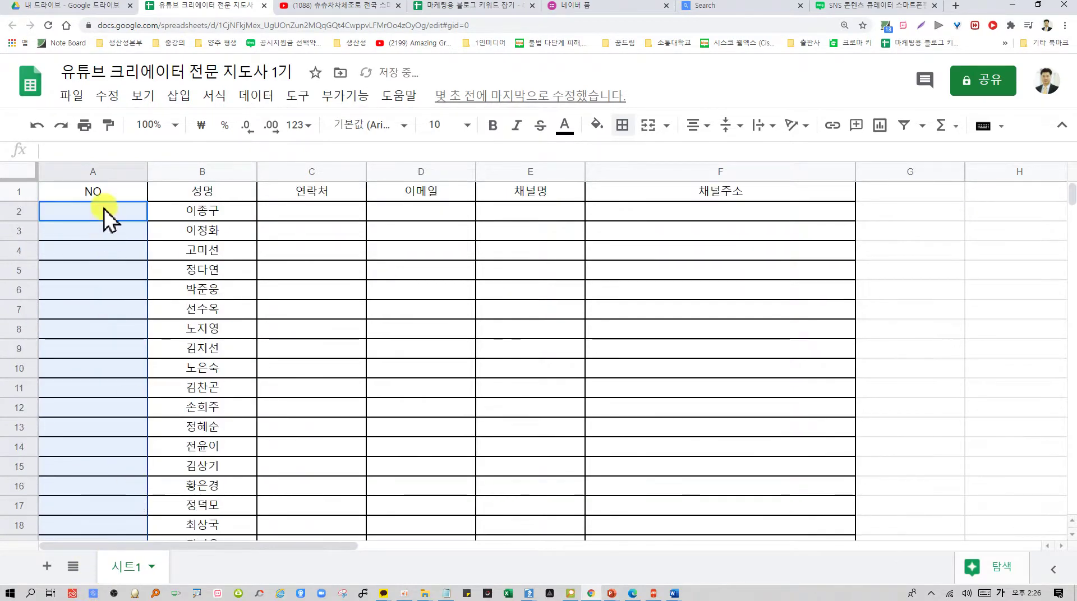
Number the NO column 1 to 29 by filling a 1, 2 series down from A2
left_click(102, 209)
type("1")
key("Return")
type("2")
left_click(115, 273)
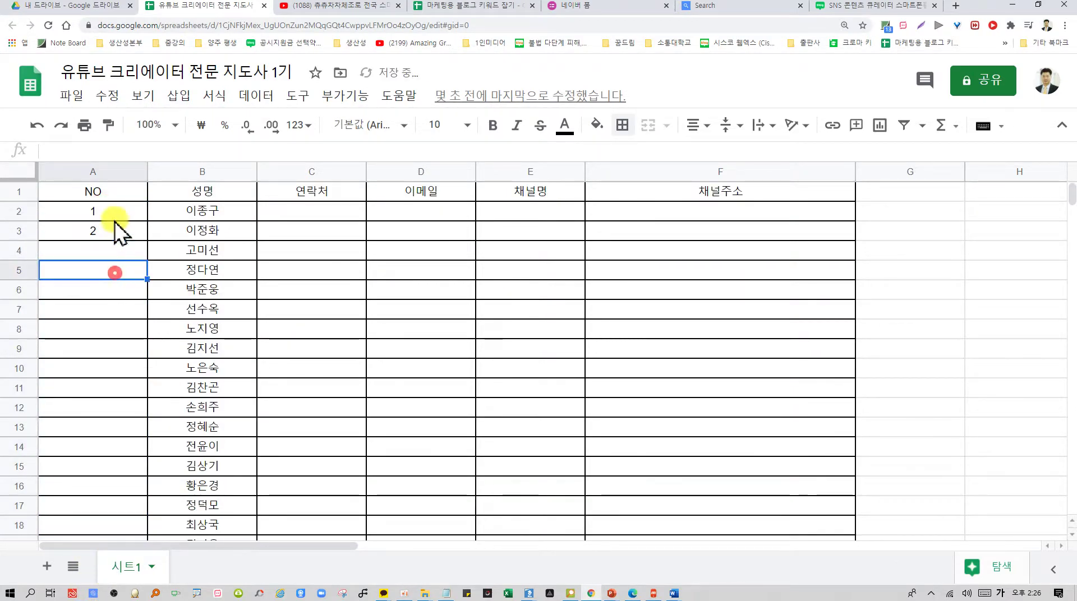
left_click_drag(112, 212, 136, 491)
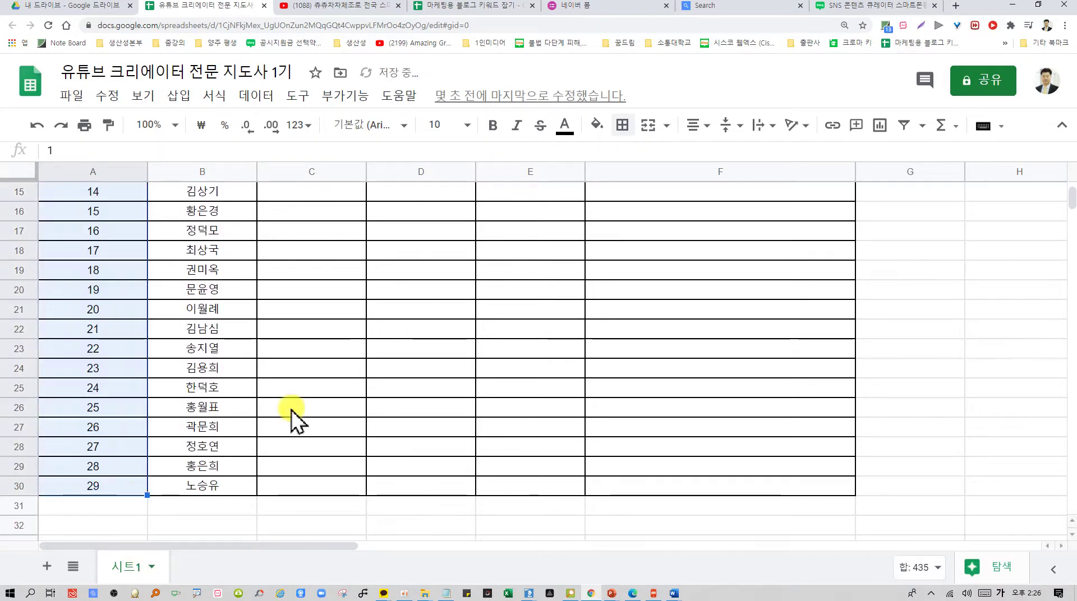
left_click(400, 388)
scroll(415, 498, "up", 5)
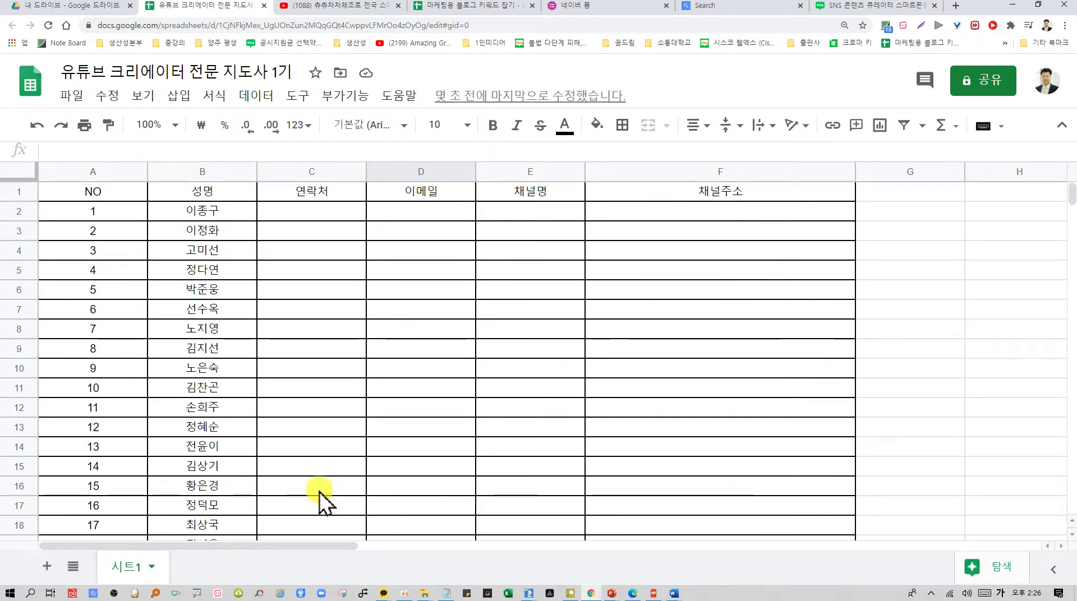
left_click(321, 214)
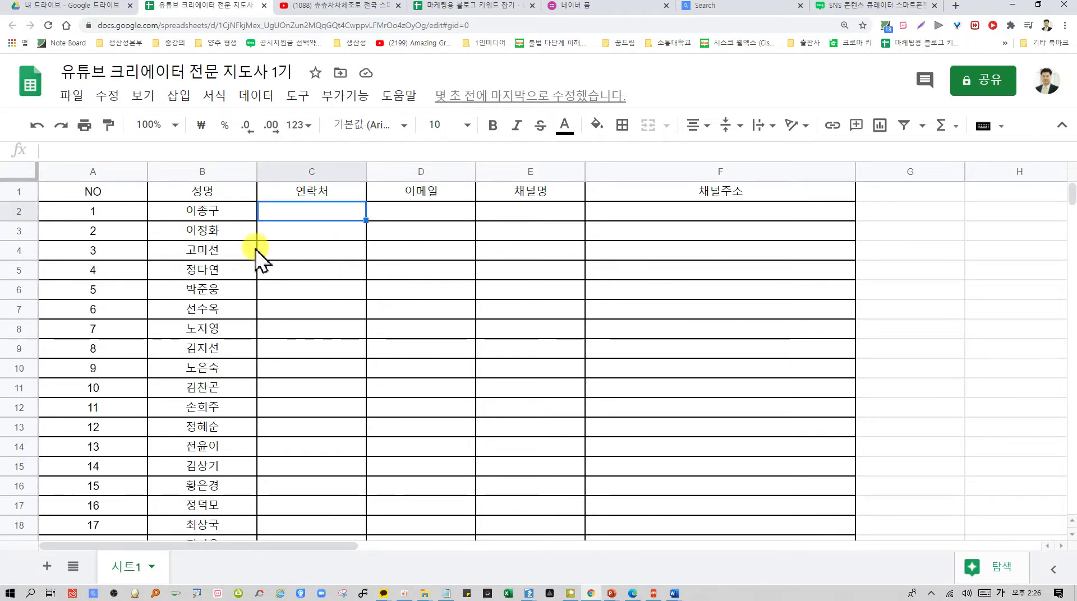
Set sharing to anyone with the link as Editor and copy the share link
left_click(997, 81)
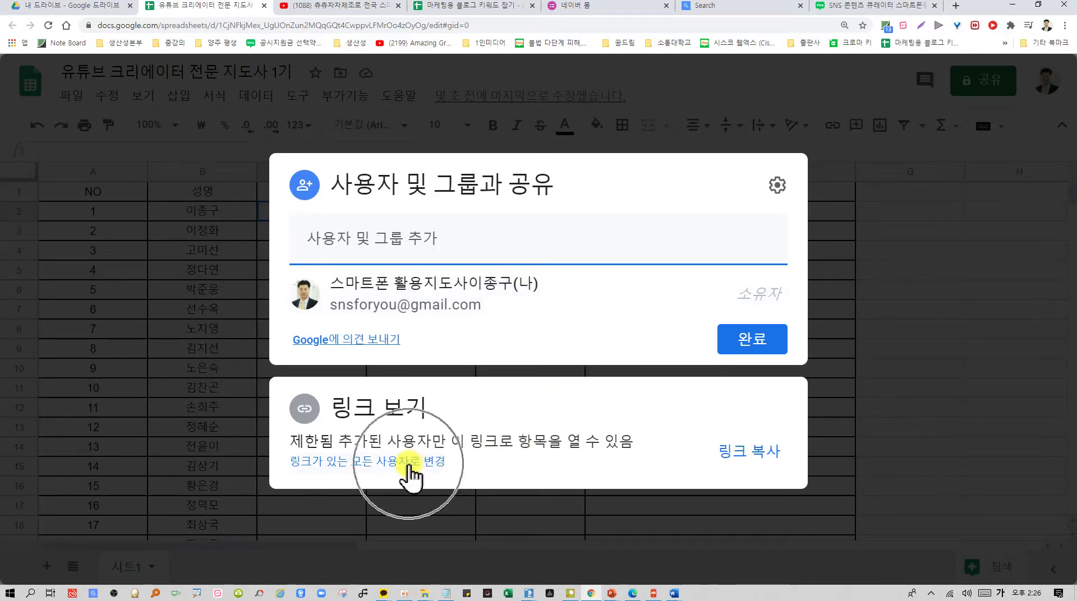
left_click(760, 465)
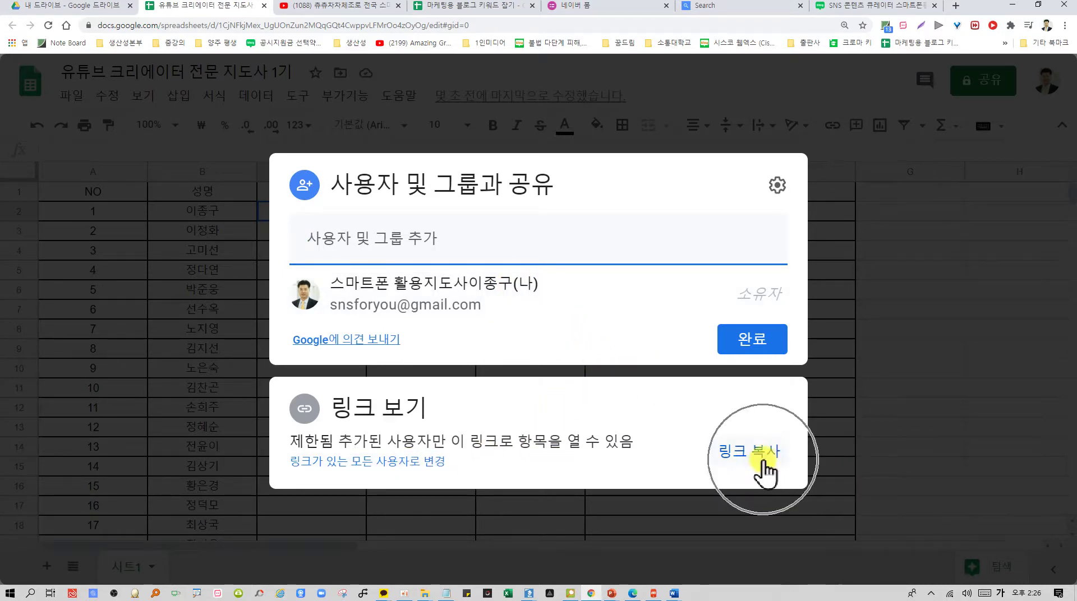
left_click(417, 463)
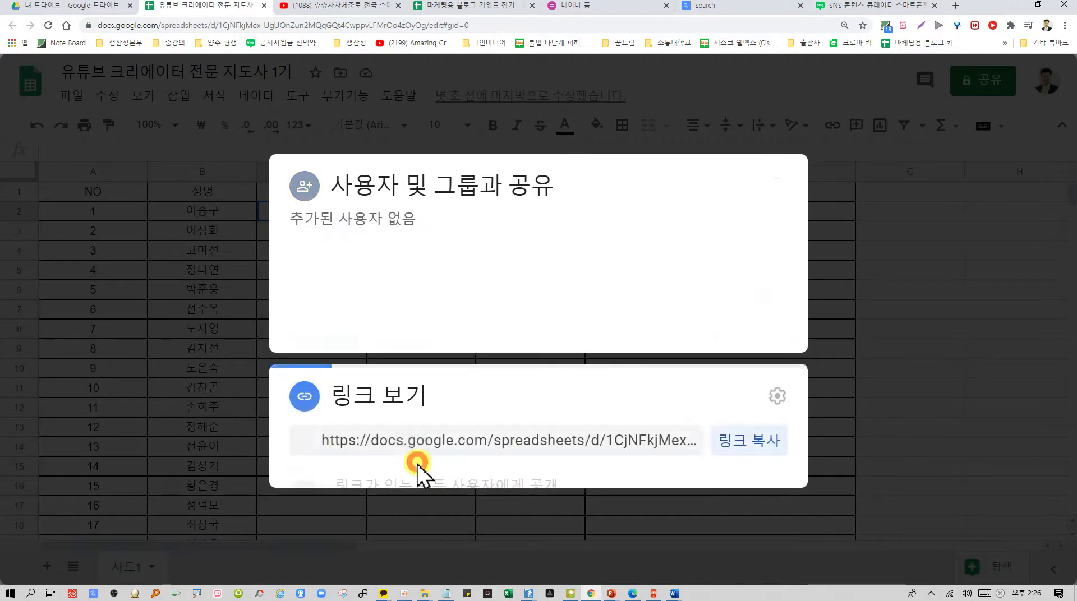
left_click(761, 409)
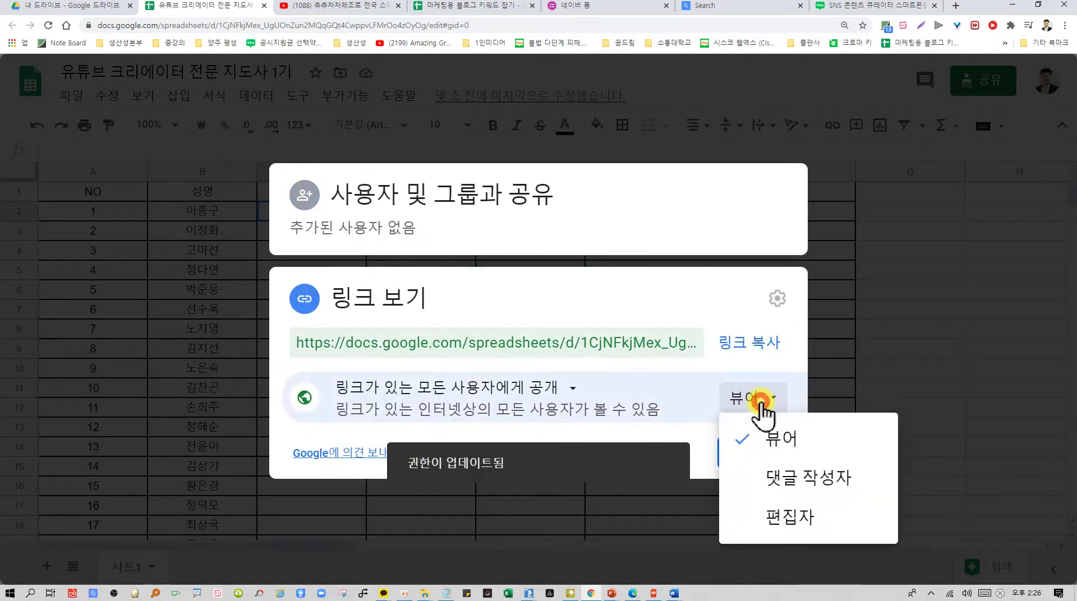
left_click(786, 519)
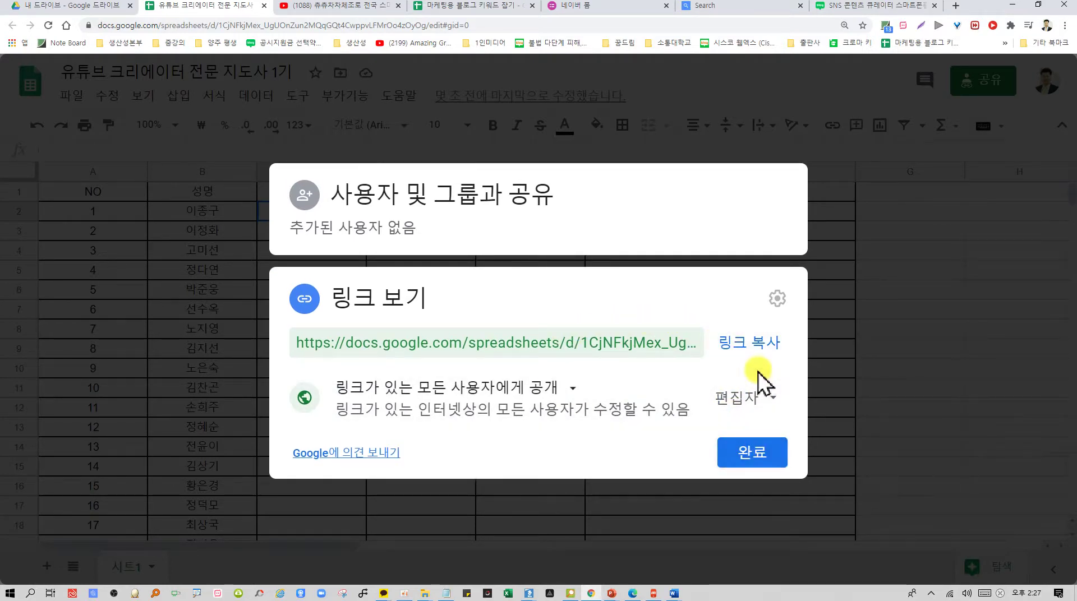
left_click(764, 345)
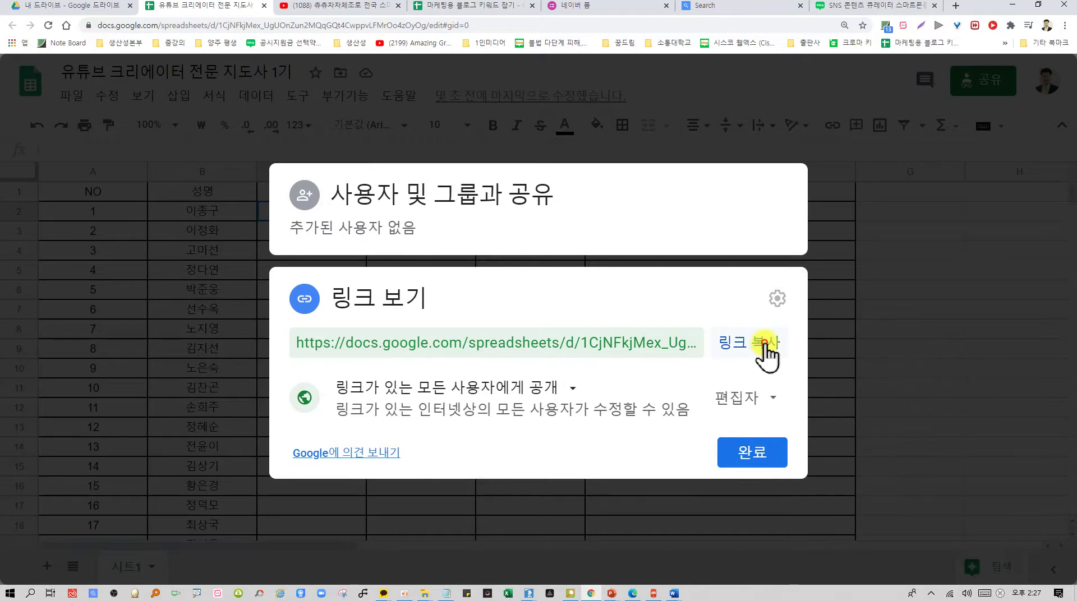
left_click(181, 279)
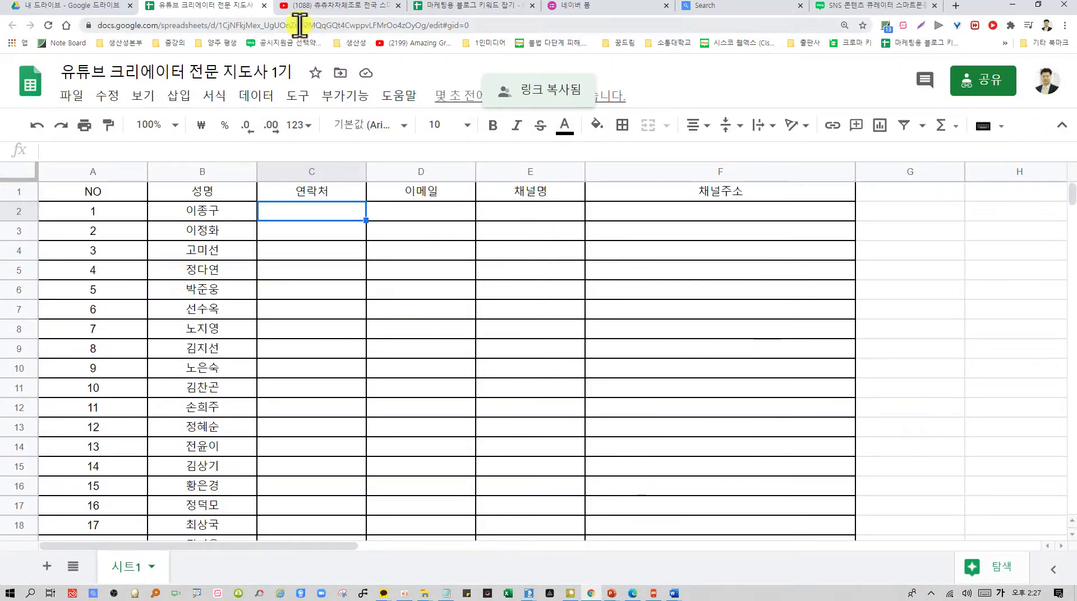
left_click(759, 7)
left_click_drag(758, 7, 372, 8)
On bit.ly, create a short link from the pasted spreadsheet URL
left_click(359, 25)
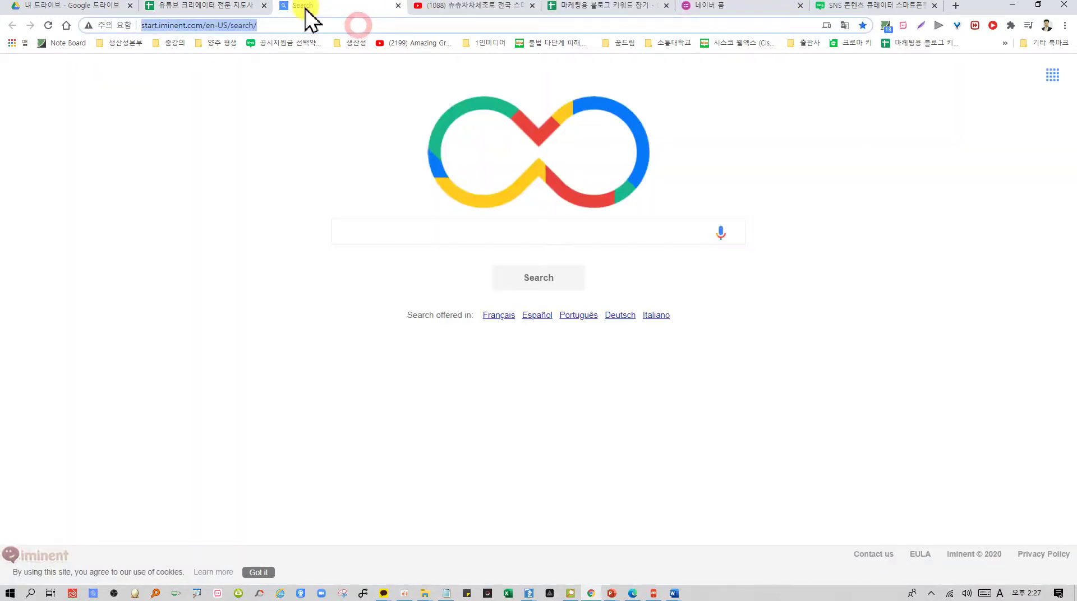
type("bit.ly")
key("Return")
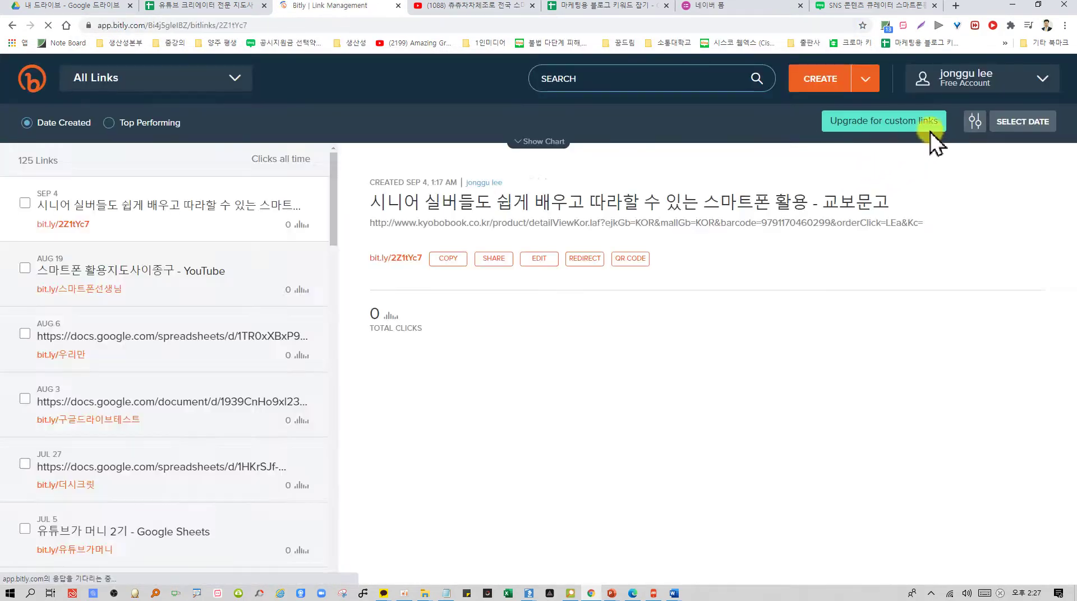
left_click(831, 84)
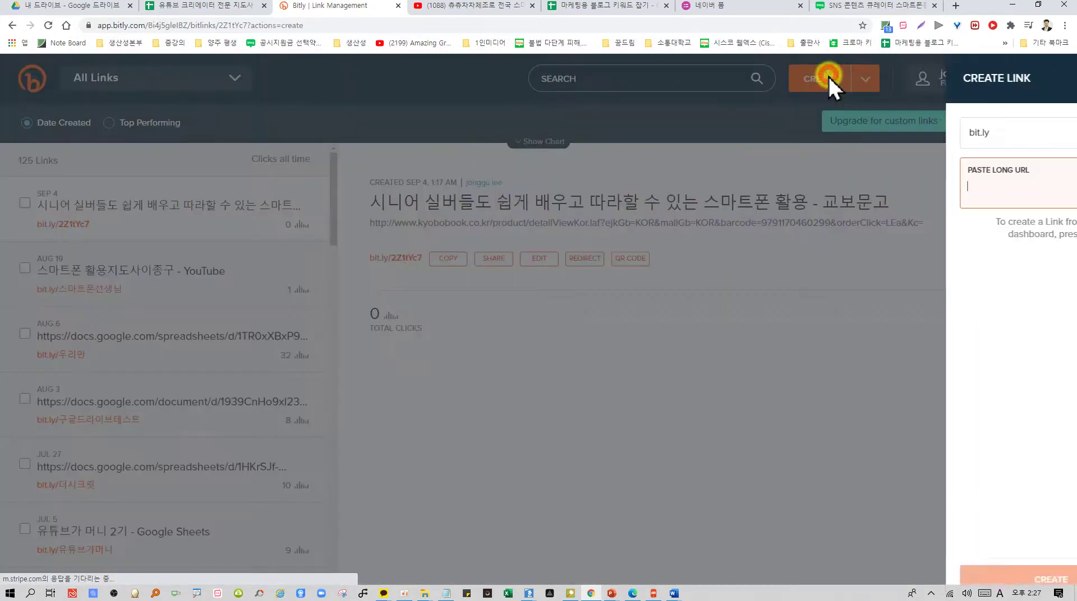
key("ctrl+v")
left_click(964, 558)
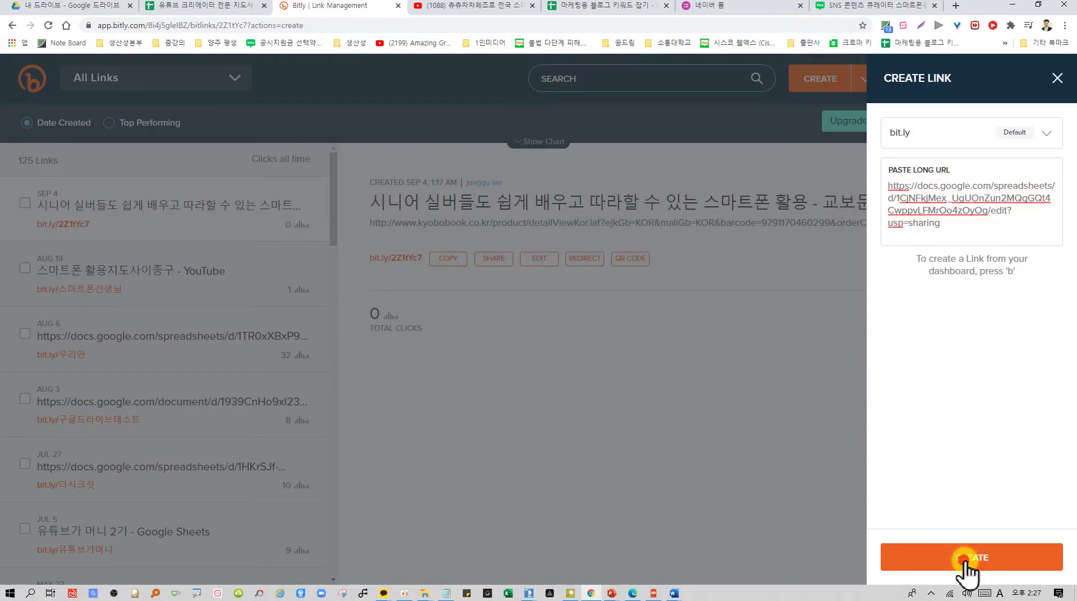
left_click(969, 258)
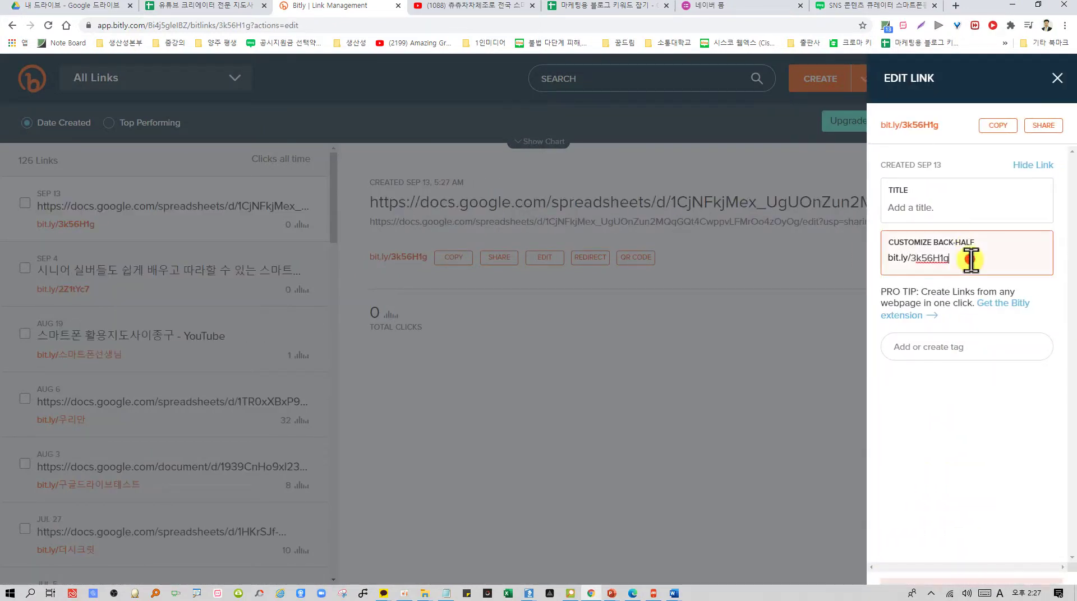
key("BackSpace")
key("BackSpace")
key("BackSpace")
key("BackSpace")
key("BackSpace")
key("BackSpace")
type("D")
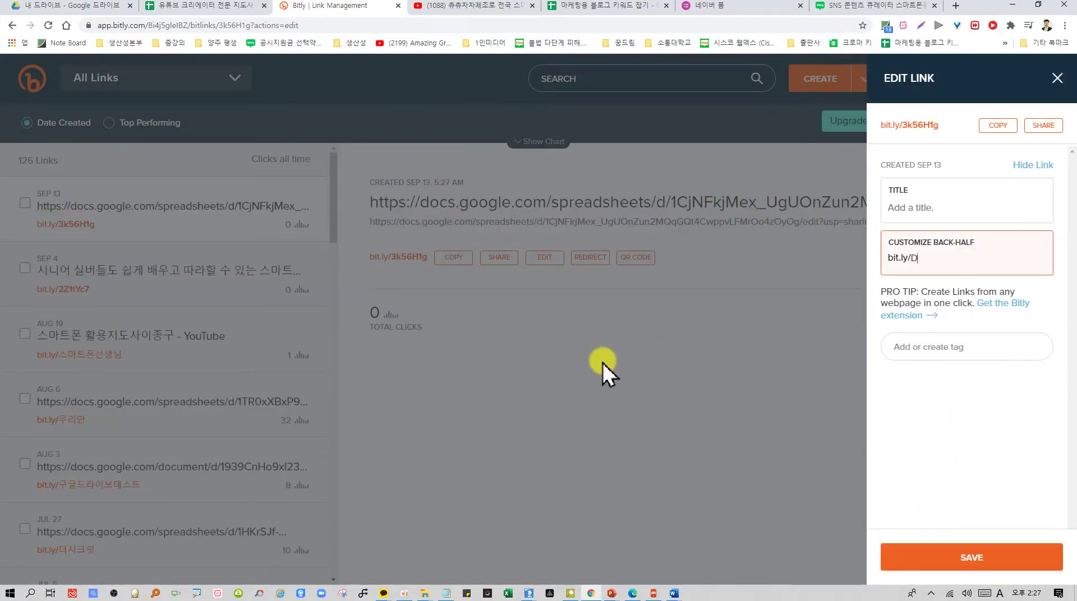
key("BackSpace")
key("Hangul")
type("ㅇ")
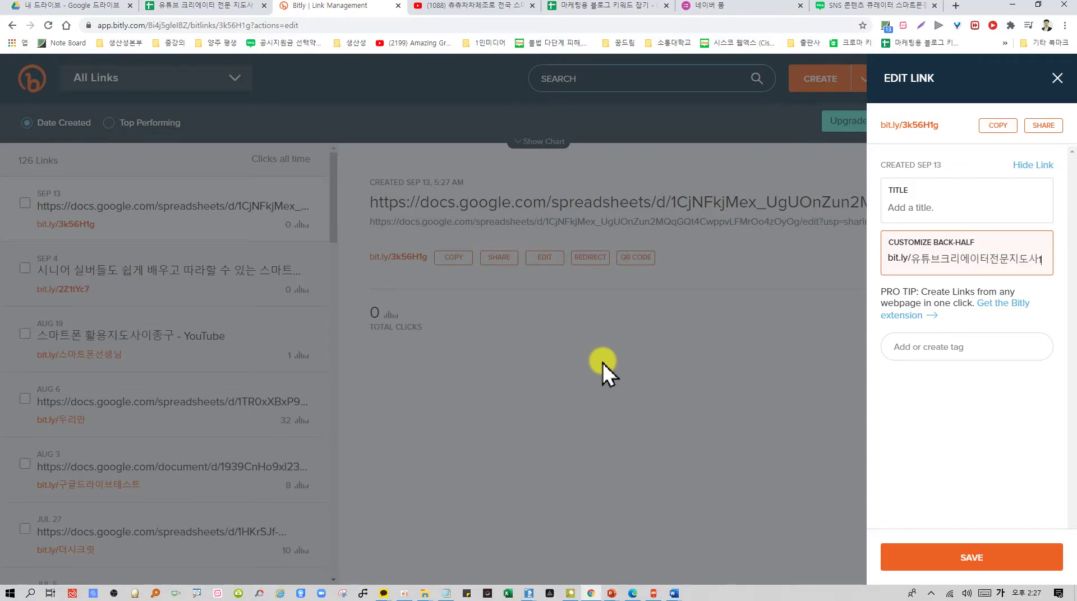
type("기")
key("Return")
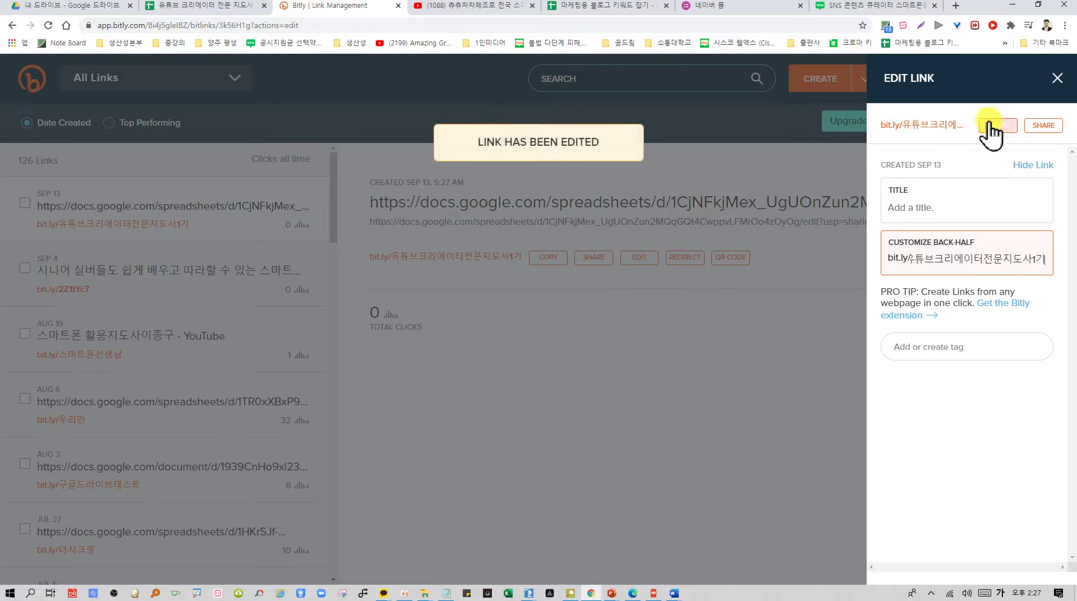
left_click(990, 128)
left_click(386, 593)
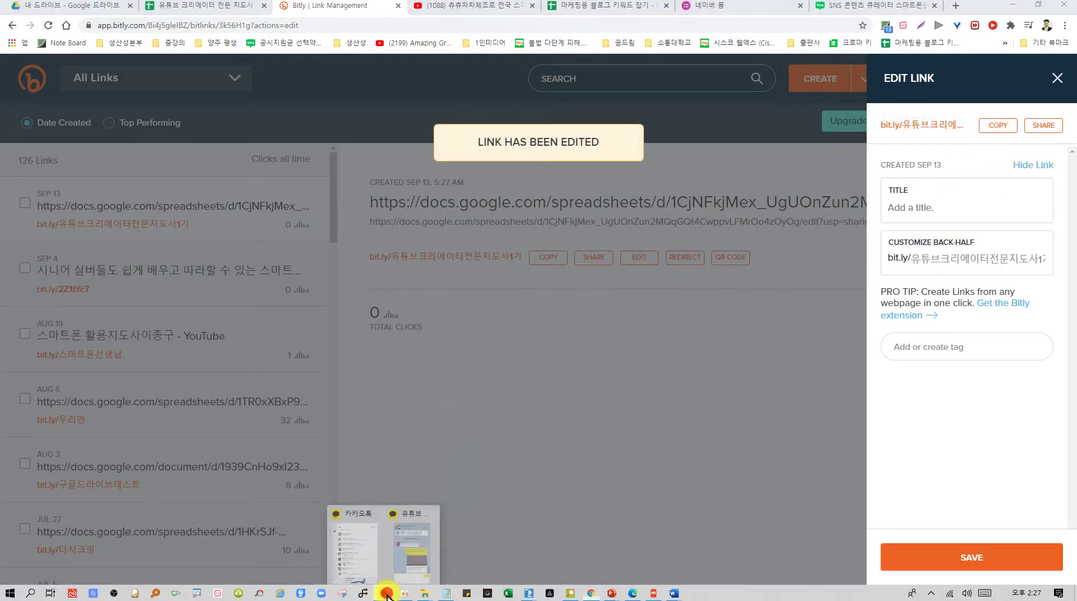
left_click(411, 560)
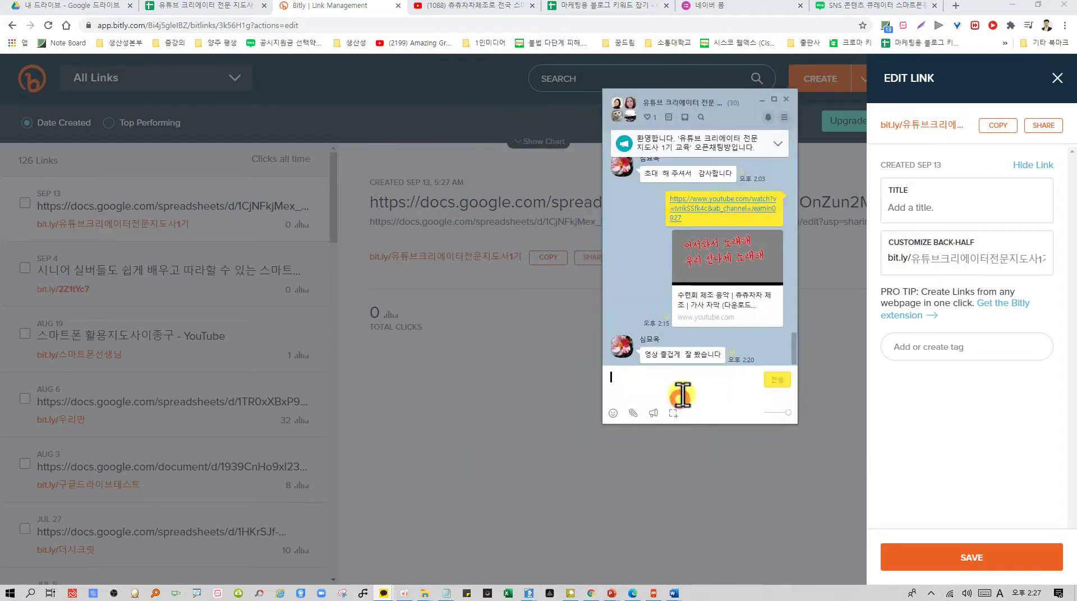
Paste and send the bit.ly roster link in the group chat, then close Bitly's edit panel
key("ctrl+v")
left_click(777, 381)
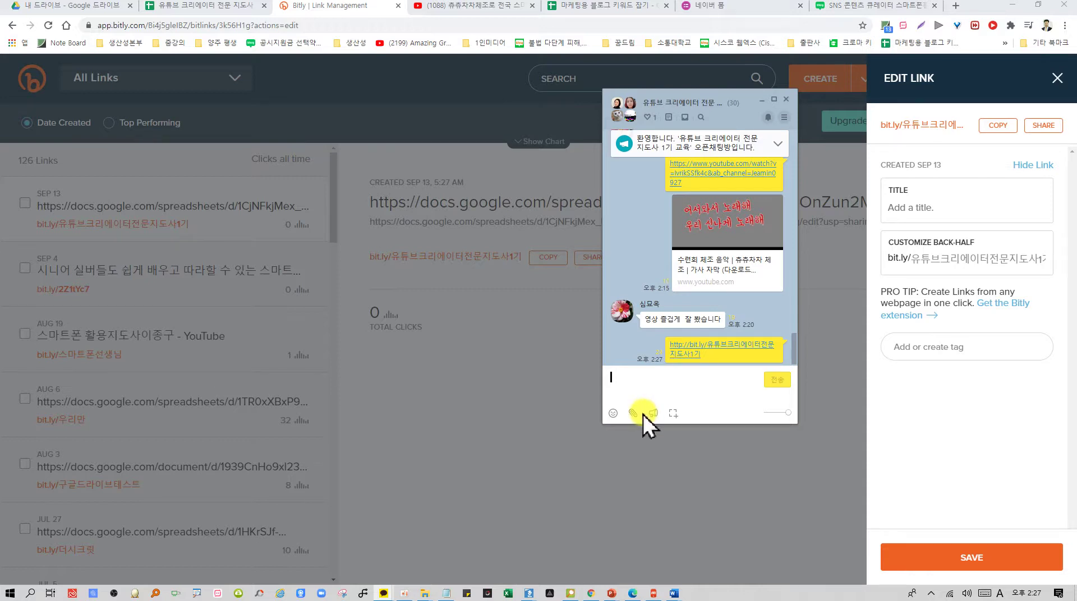
left_click(545, 440)
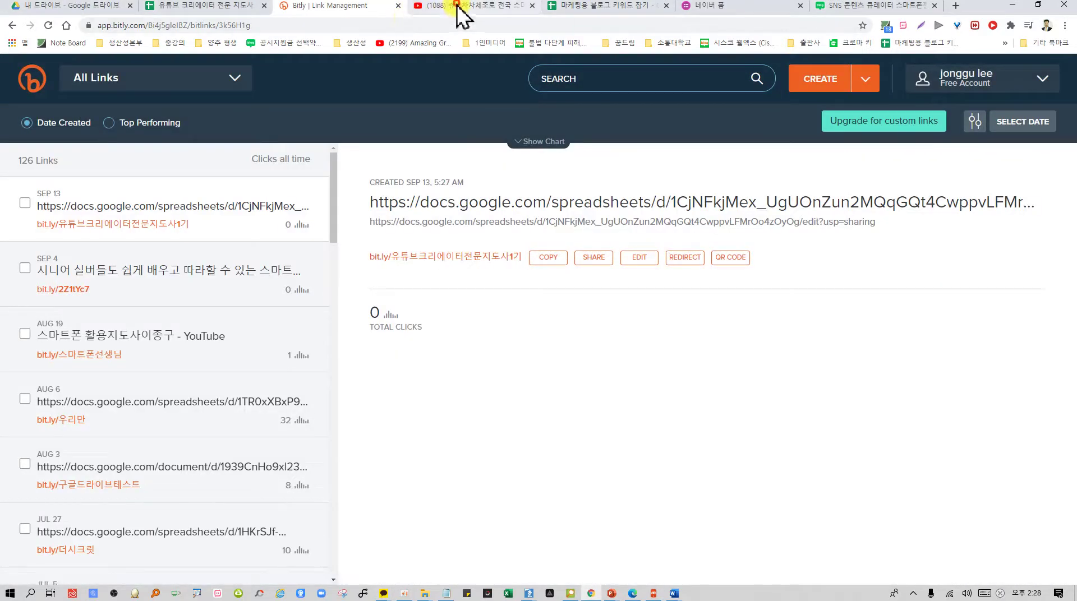
Open the 스마트폰 활용지도사-미래유망직업 channel page from the YouTube account menu, then minimize Chrome
left_click(457, 5)
left_click(121, 85)
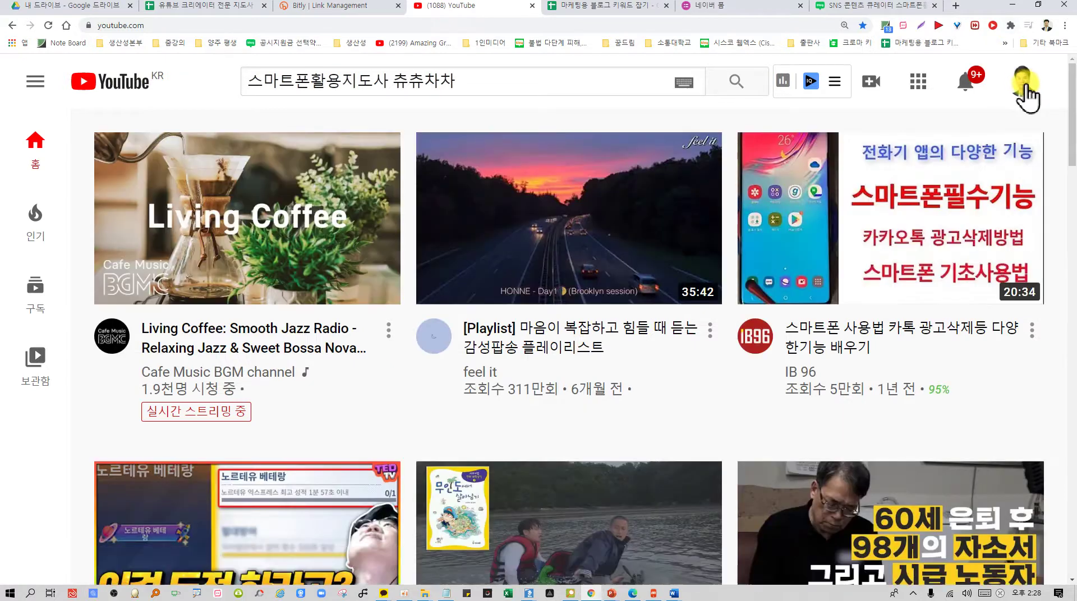
left_click(1024, 85)
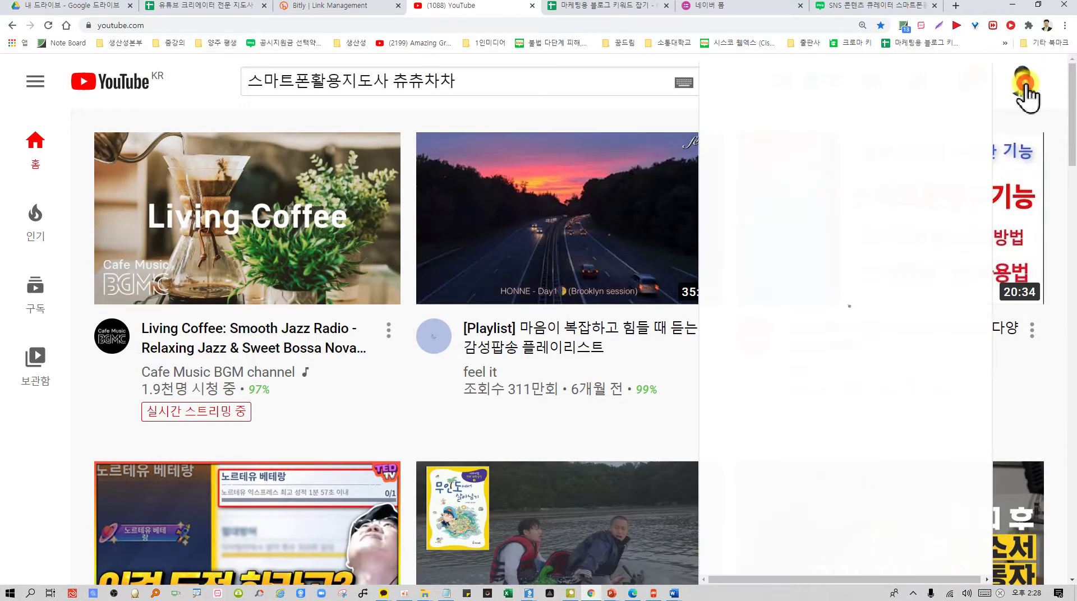
left_click(782, 180)
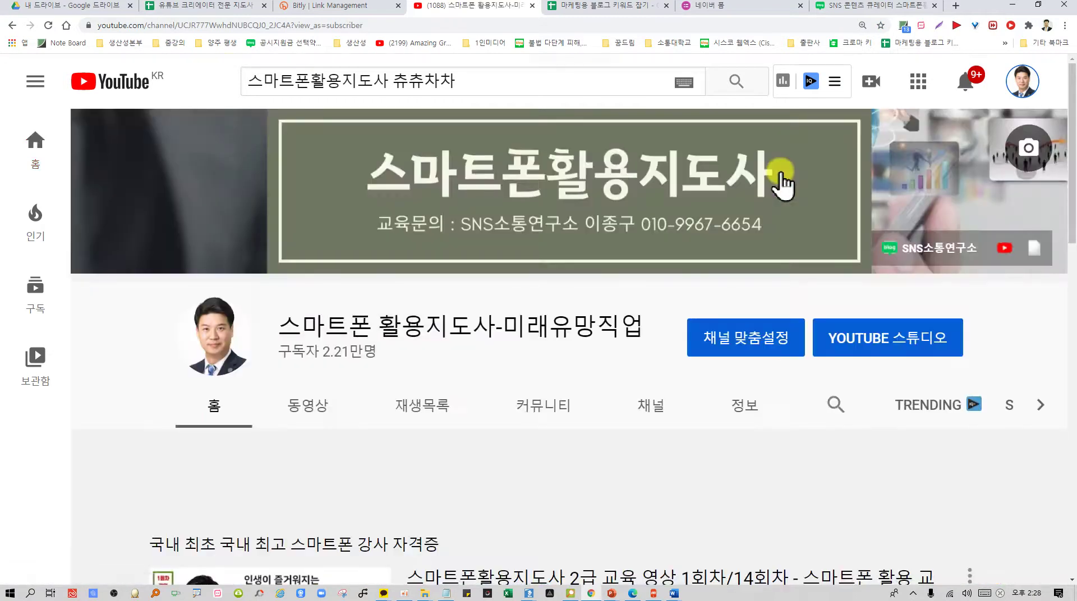
left_click(367, 26)
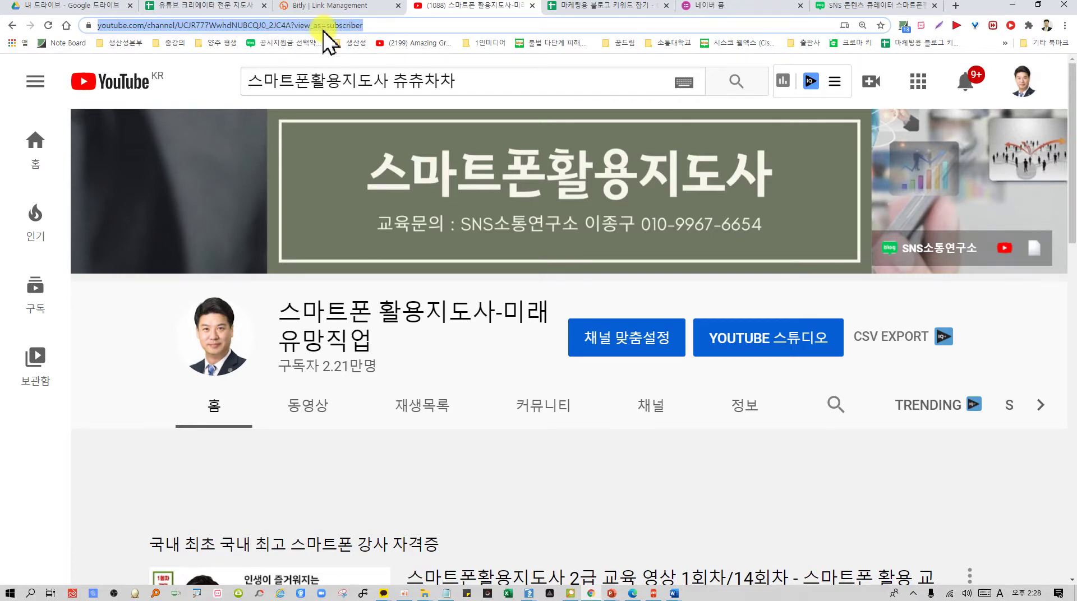
mouse_move(233, 193)
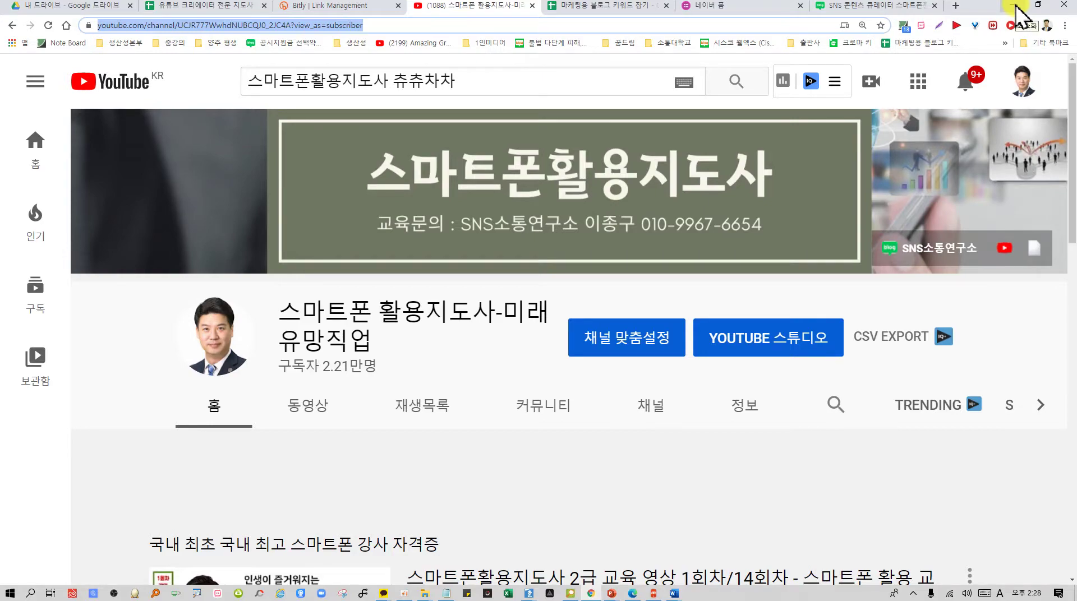
left_click(1017, 8)
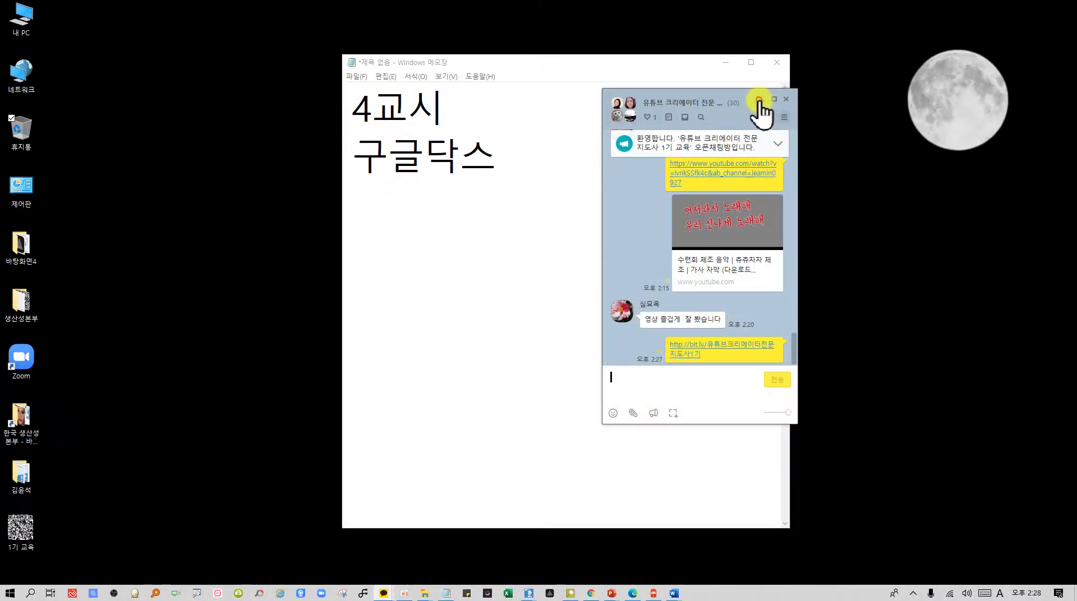
Minimize KakaoTalk and Notepad, then launch the phone-mirroring app and reconnect to the phone
left_click(760, 101)
left_click(726, 62)
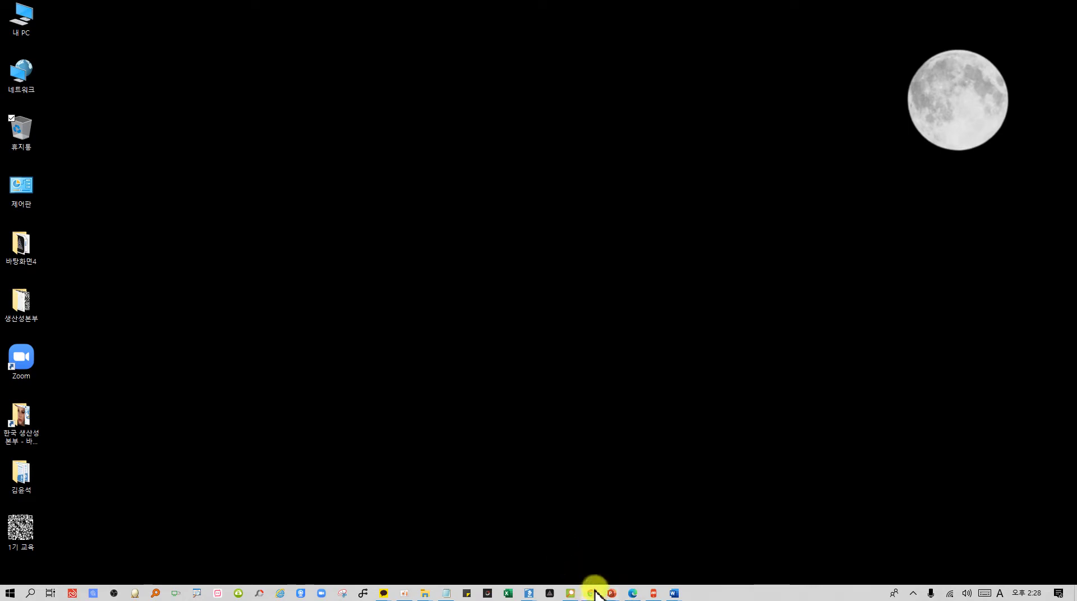
mouse_move(613, 595)
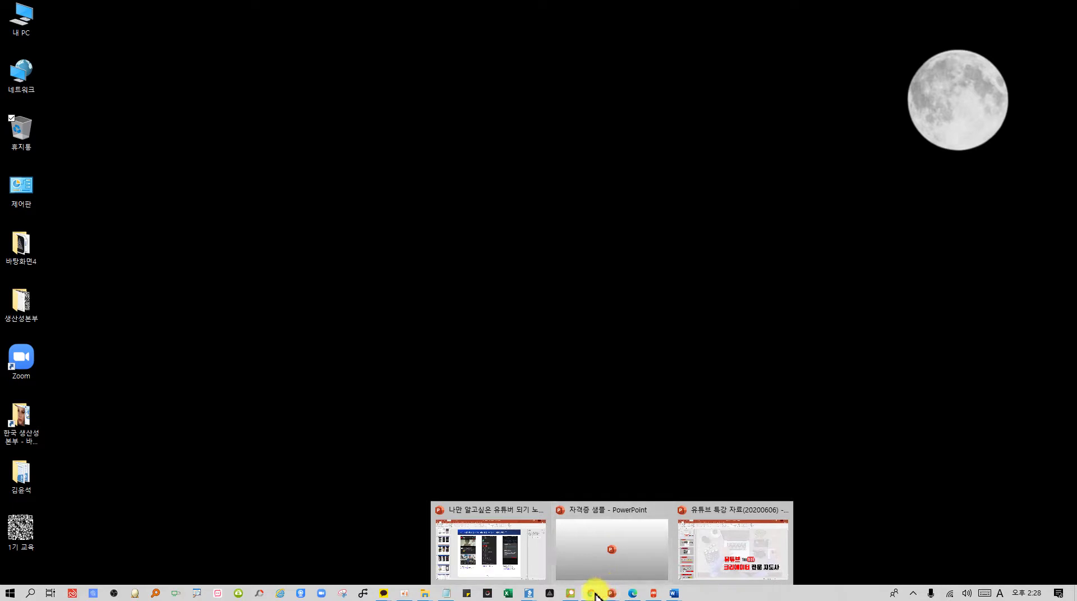
left_click(653, 594)
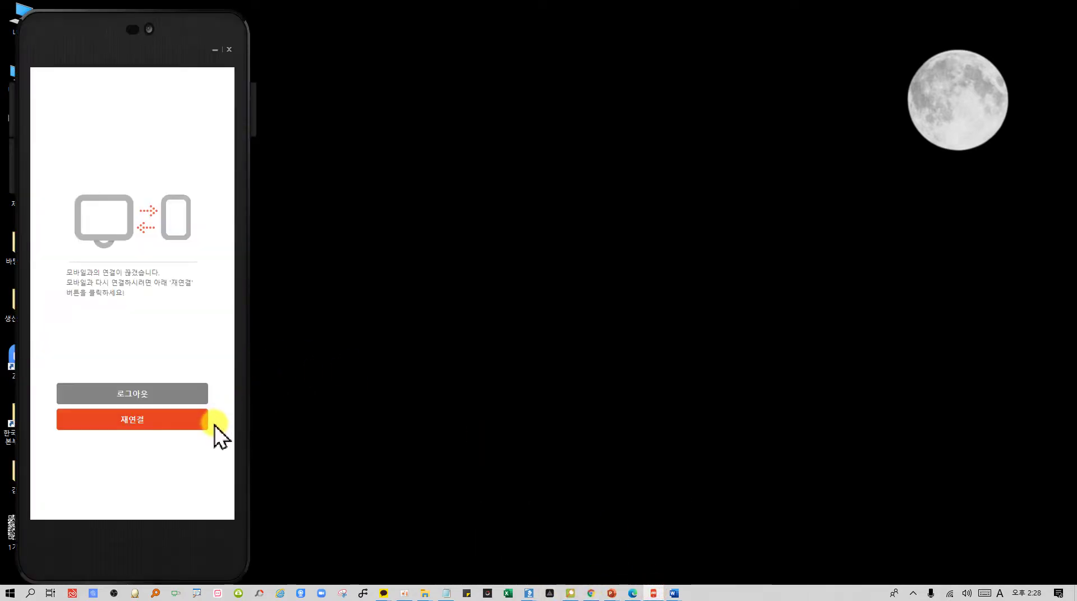
left_click(145, 420)
left_click(149, 395)
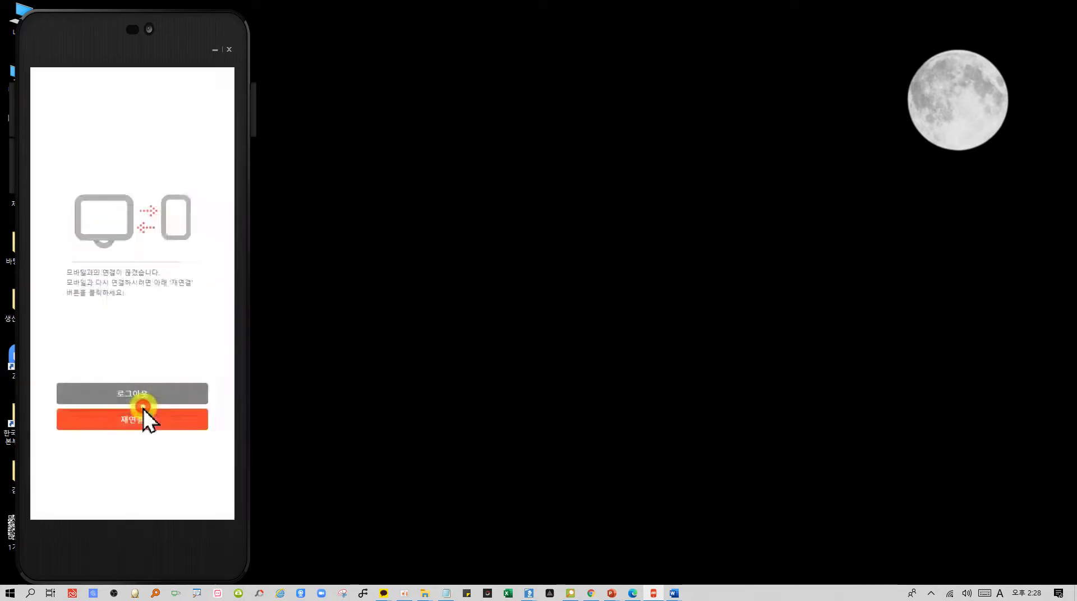